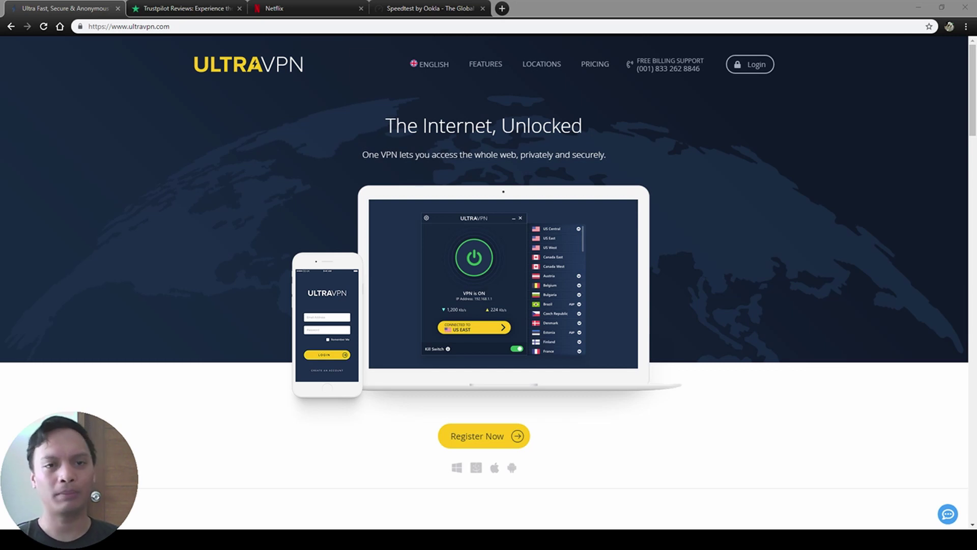
Step: Scroll the UltraVPN homepage down to the Global Server Network map and back to the top
click(138, 183)
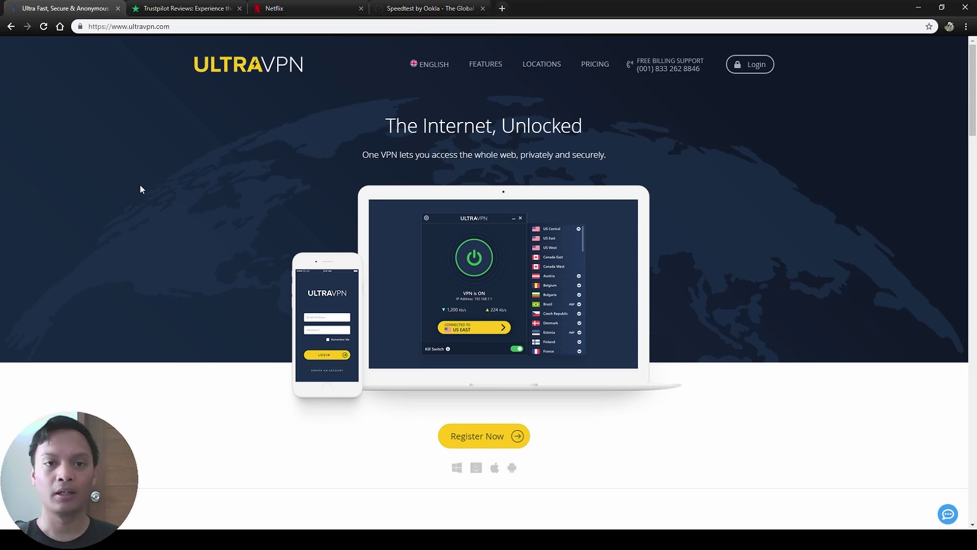
scroll(141, 188, down, 3)
scroll(141, 188, up, 3)
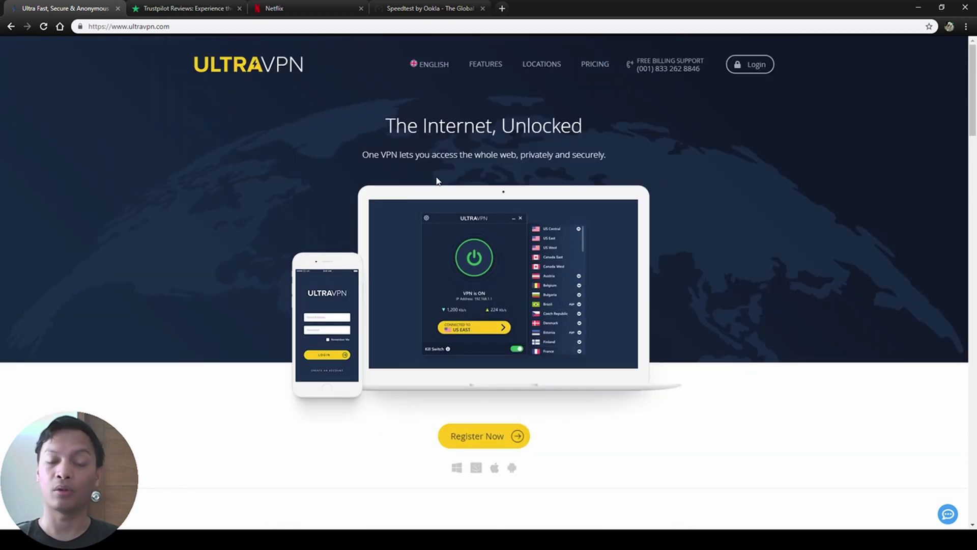
scroll(306, 201, down, 6)
scroll(247, 216, down, 4)
scroll(247, 216, up, 2)
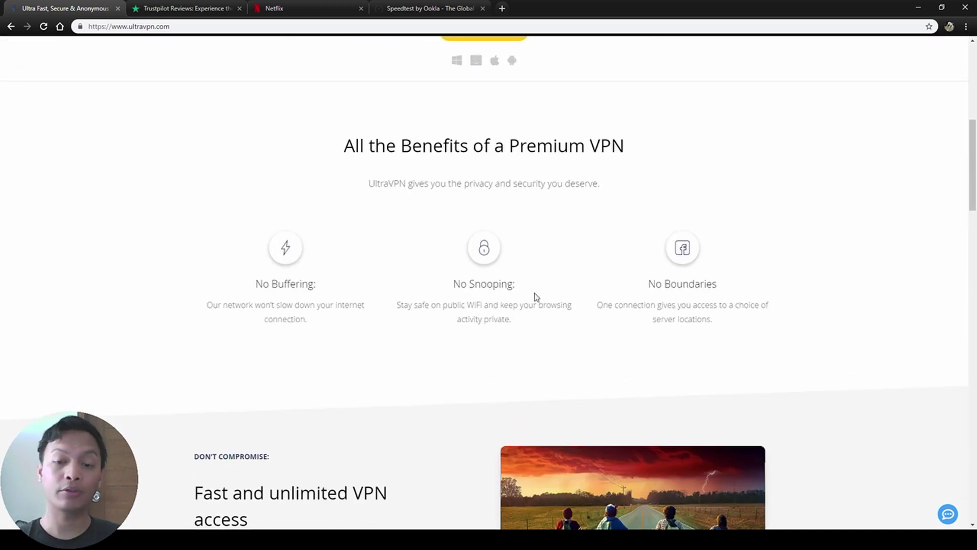
scroll(210, 269, down, 4)
scroll(345, 260, down, 4)
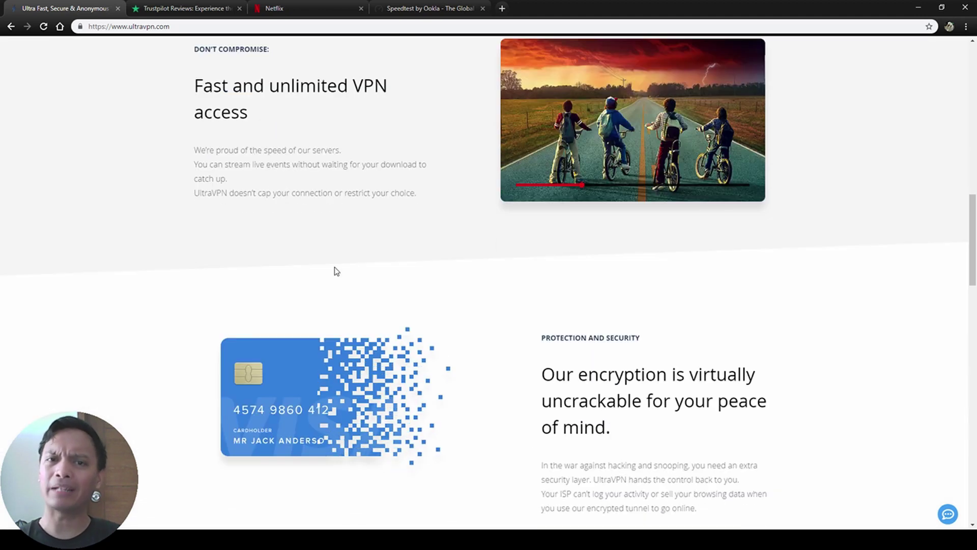
scroll(185, 277, down, 6)
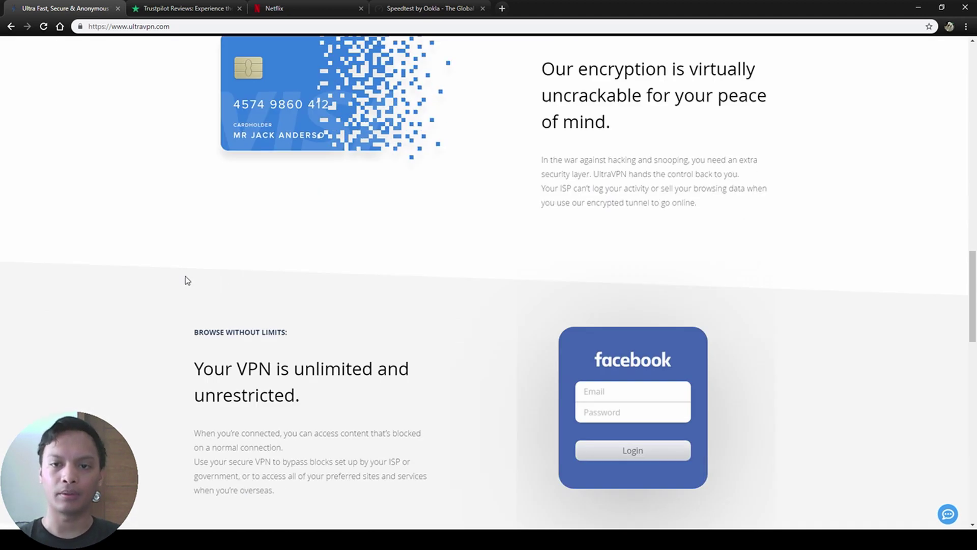
scroll(187, 280, down, 15)
scroll(187, 281, up, 4)
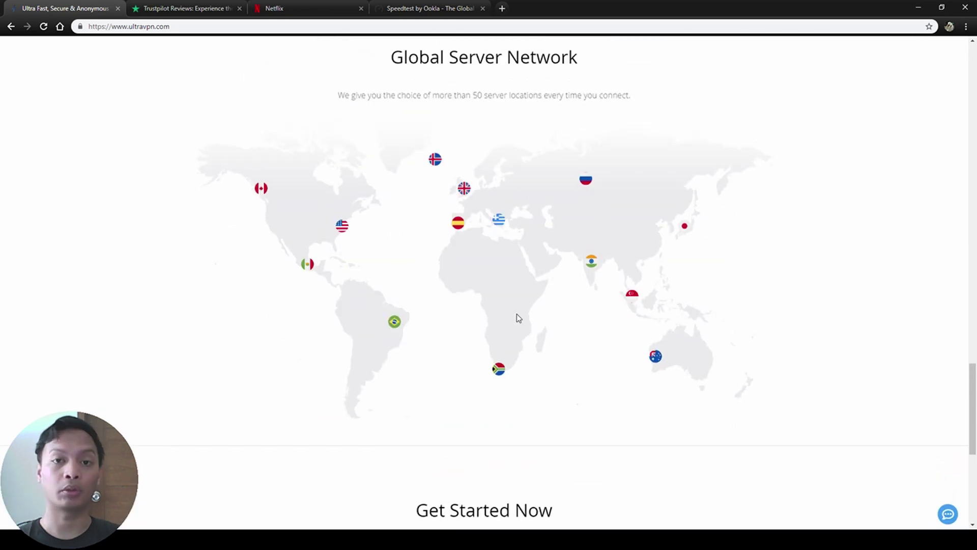
scroll(518, 313, up, 20)
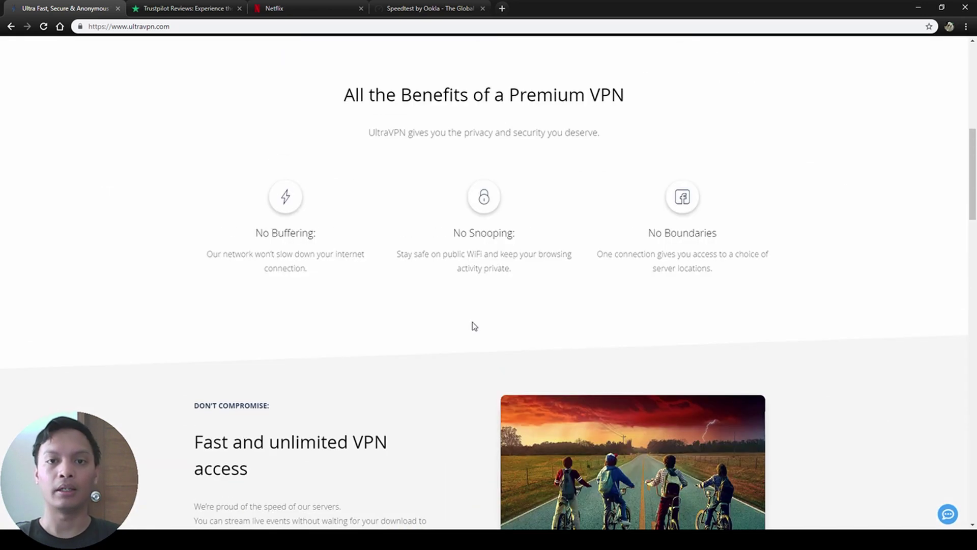
scroll(474, 326, up, 8)
Step: Browse the Features page's connection, privacy and unblocking sections, then go to the Pricing page
click(482, 67)
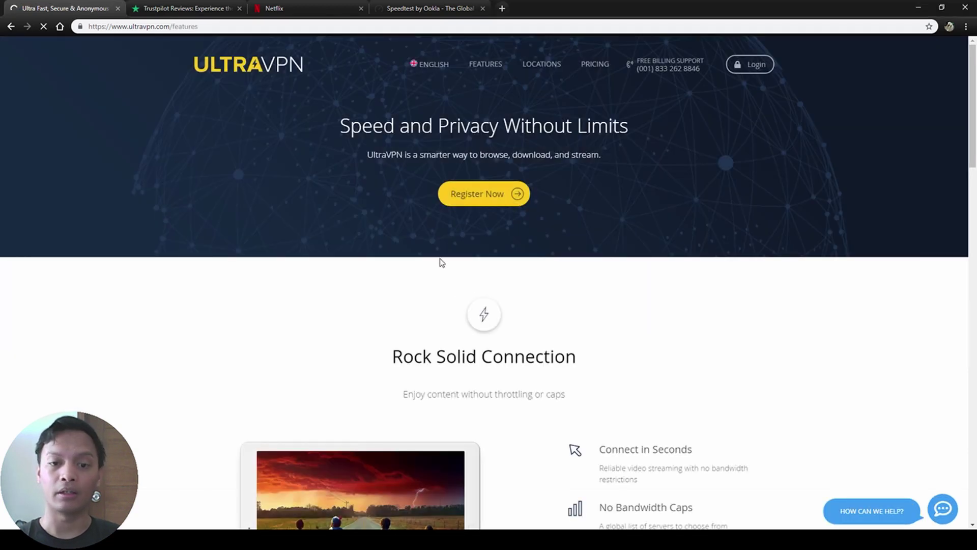
scroll(441, 267, down, 4)
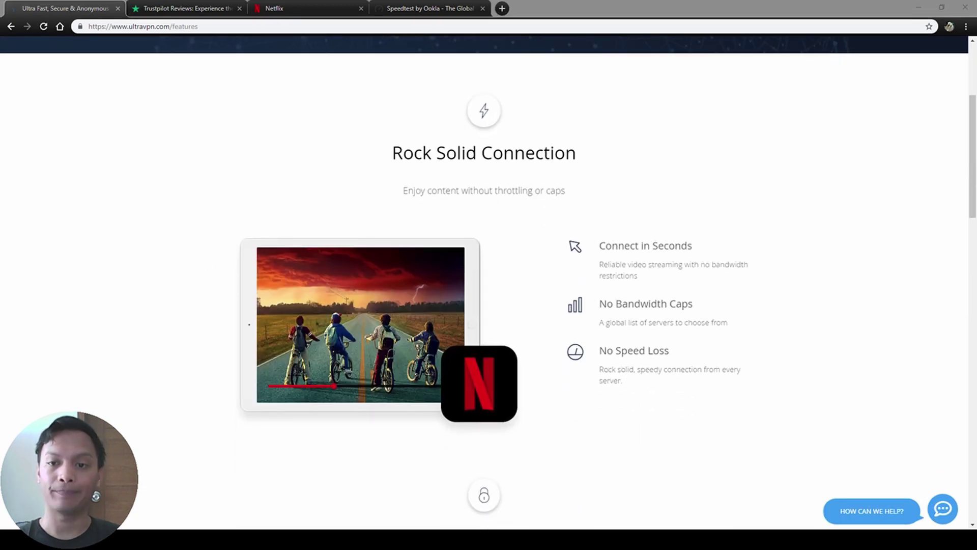
scroll(226, 250, down, 4)
scroll(226, 250, down, 4)
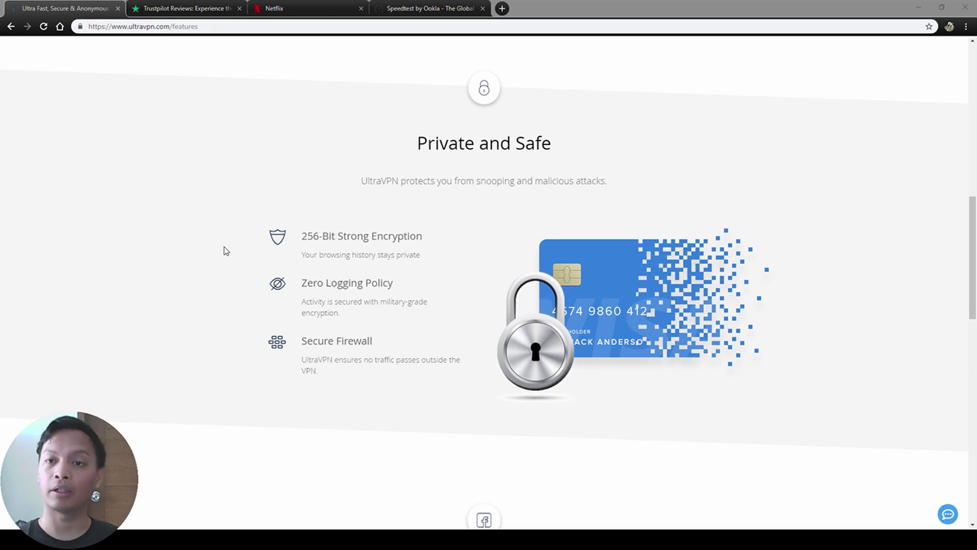
scroll(224, 246, down, 2)
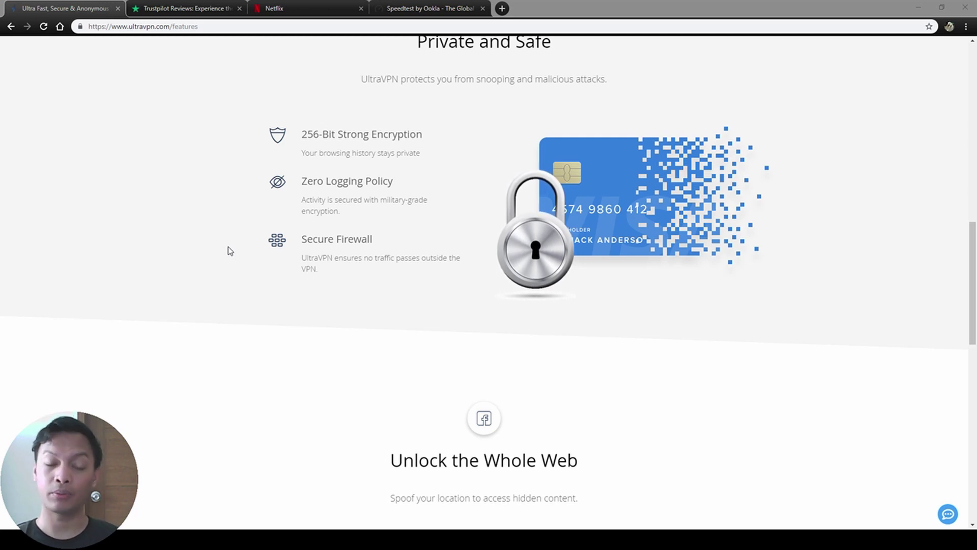
scroll(232, 252, down, 1)
scroll(233, 253, down, 12)
scroll(233, 253, up, 7)
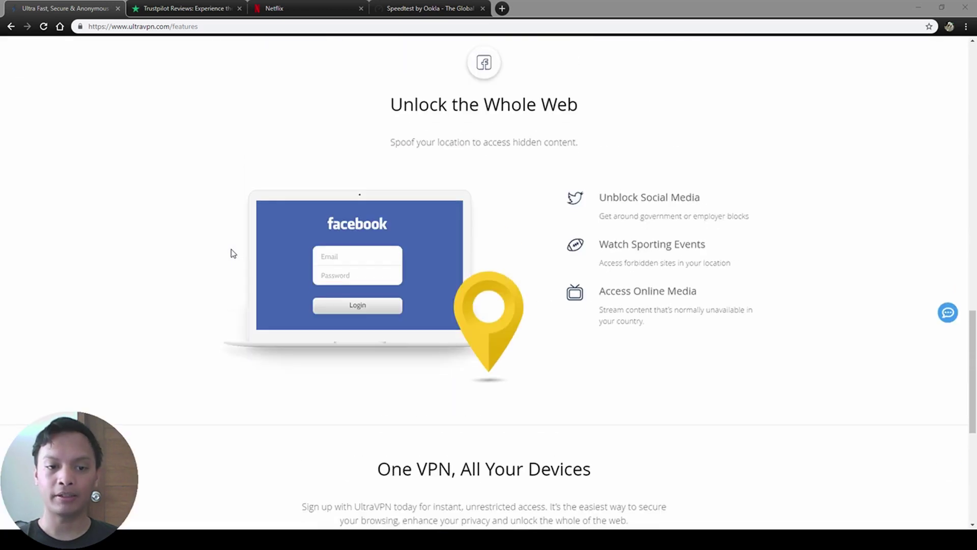
scroll(233, 253, up, 10)
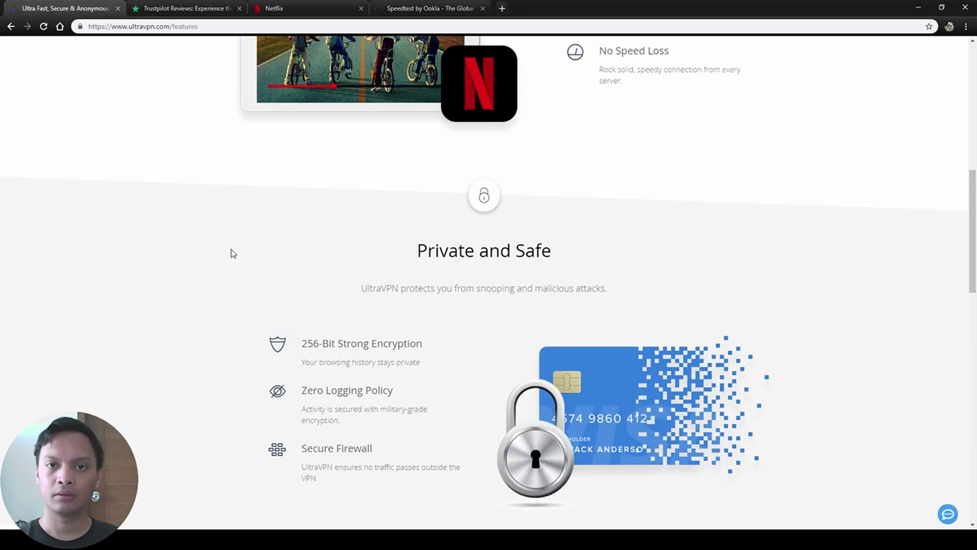
scroll(233, 253, up, 10)
click(591, 67)
Step: Review the $7.99, $3.75 and $5.99 monthly plan cards and the UltraPro section
scroll(141, 291, down, 3)
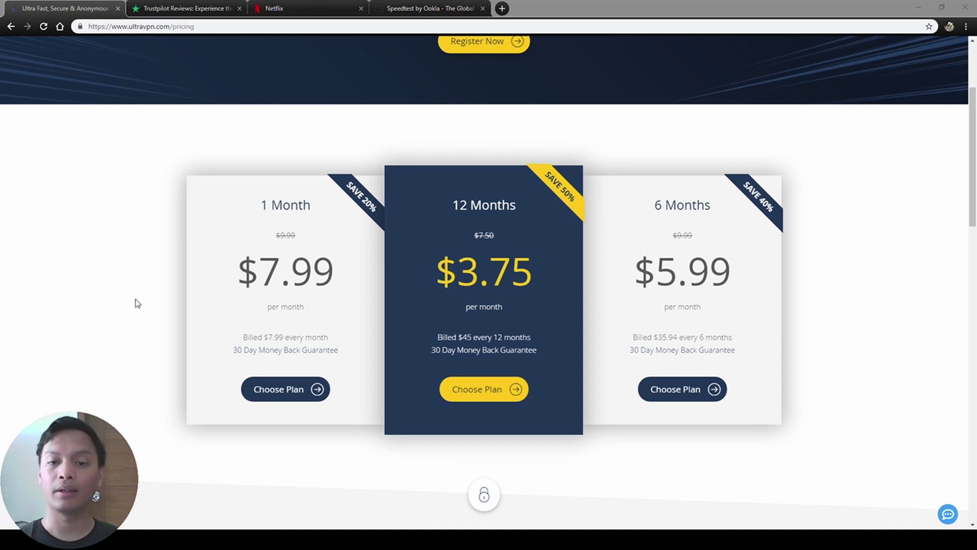
click(137, 304)
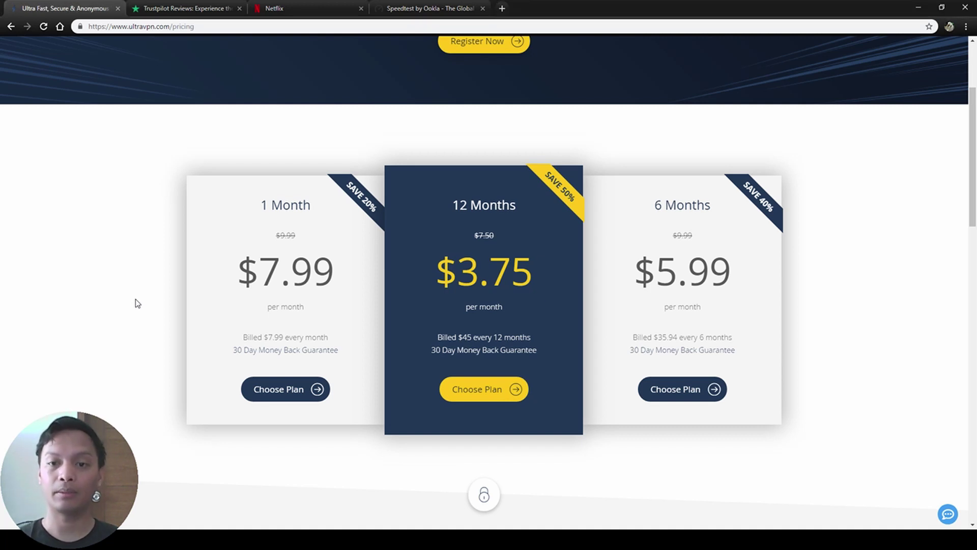
click(138, 303)
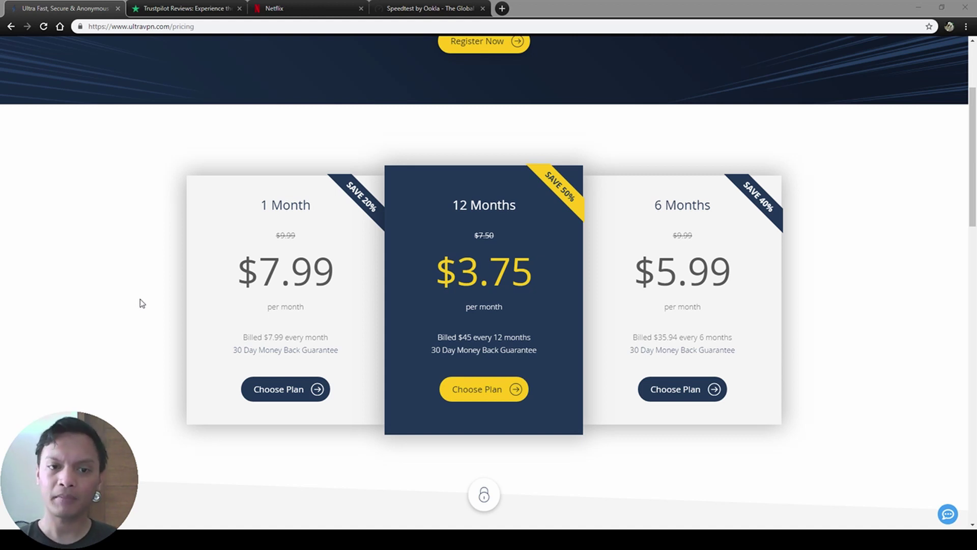
click(142, 303)
scroll(140, 299, down, 8)
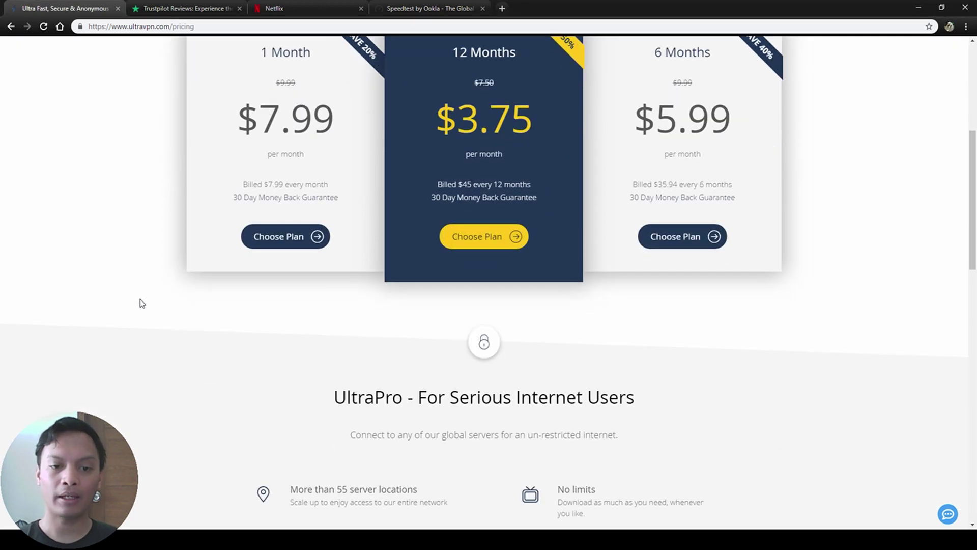
scroll(140, 299, up, 3)
scroll(140, 299, down, 3)
scroll(141, 300, up, 10)
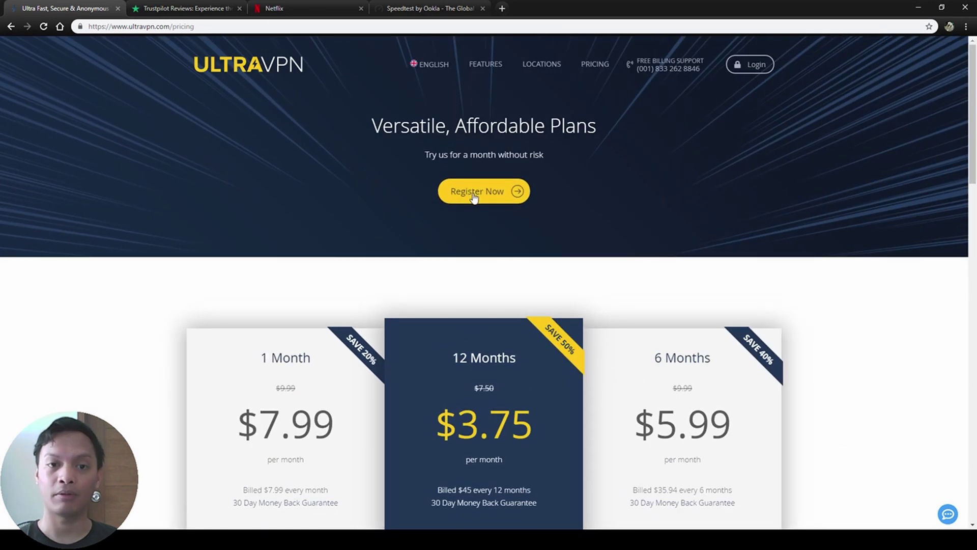
Step: Open the checkout tab and compare its 60% discount against the original pricing plans
click(473, 197)
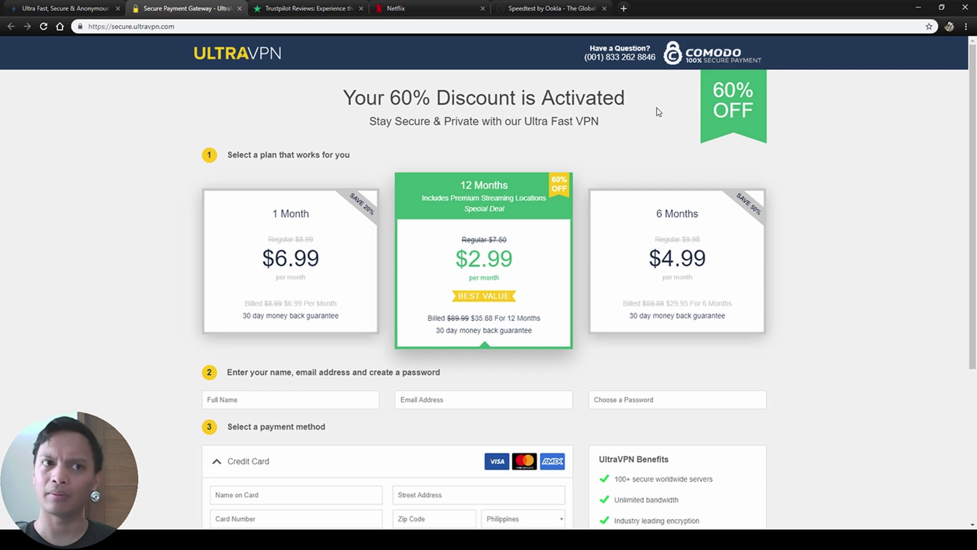
click(61, 7)
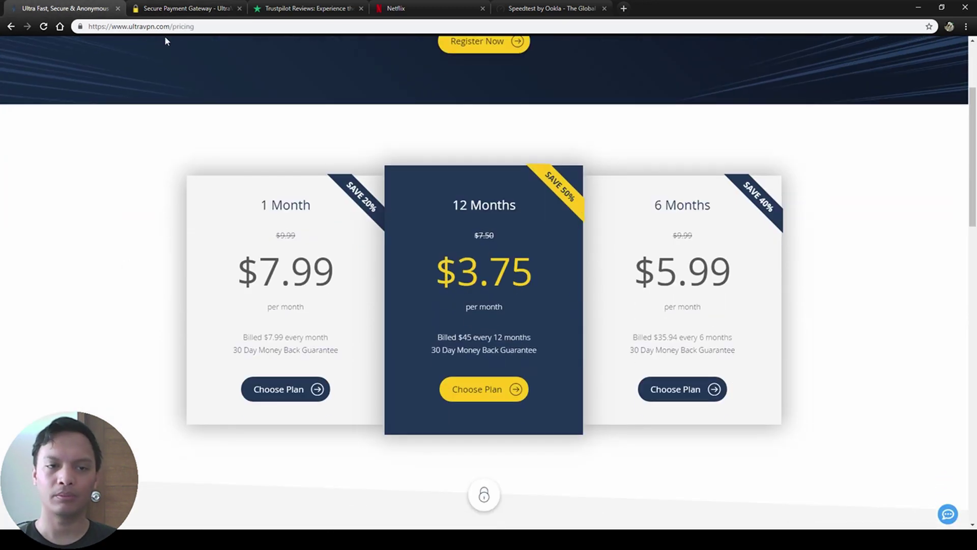
click(164, 6)
click(9, 6)
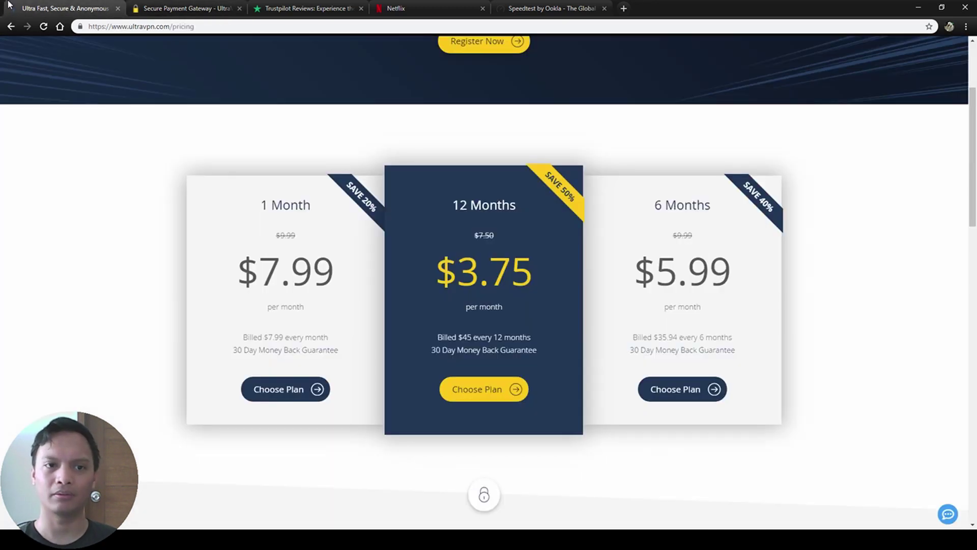
click(161, 5)
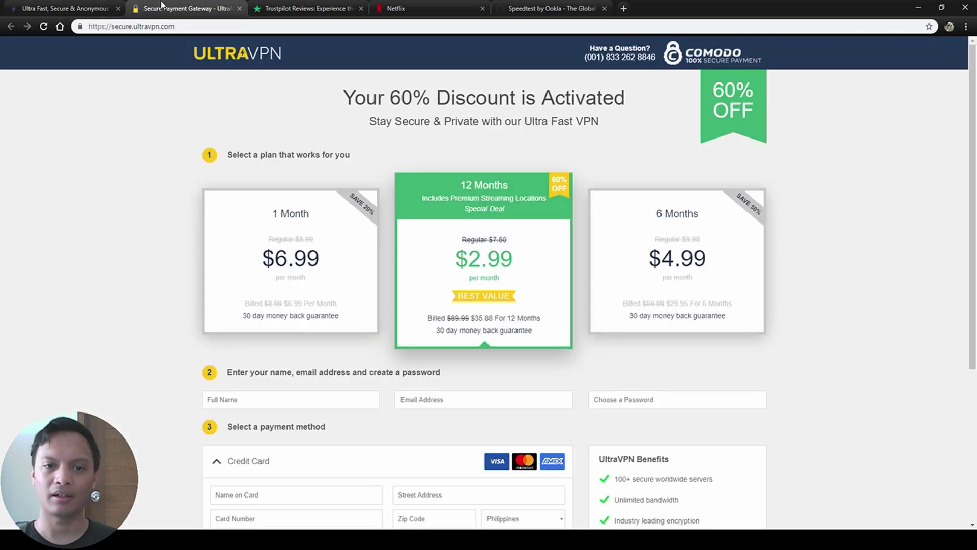
Step: Scroll the Secure Payment Gateway checkout page to review the payment form
scroll(133, 153, down, 4)
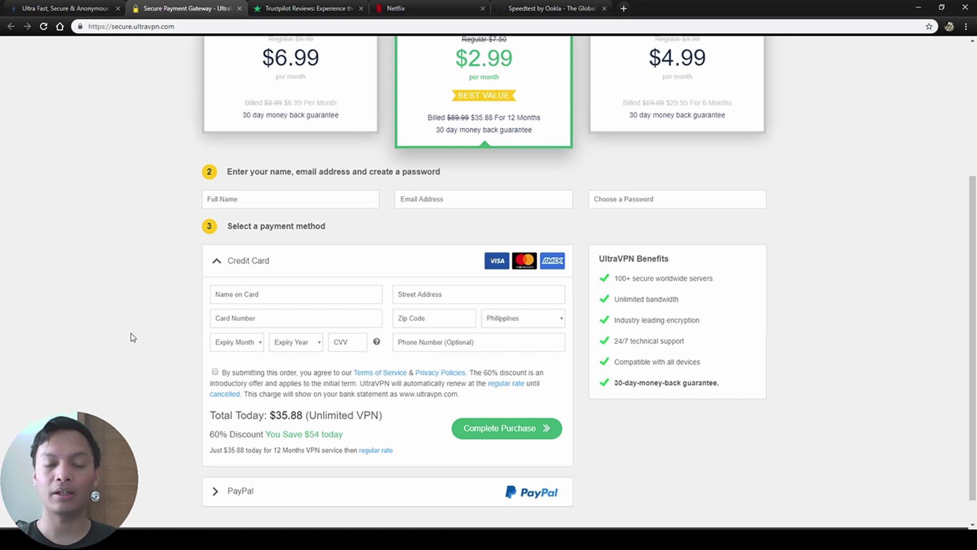
scroll(130, 333, up, 4)
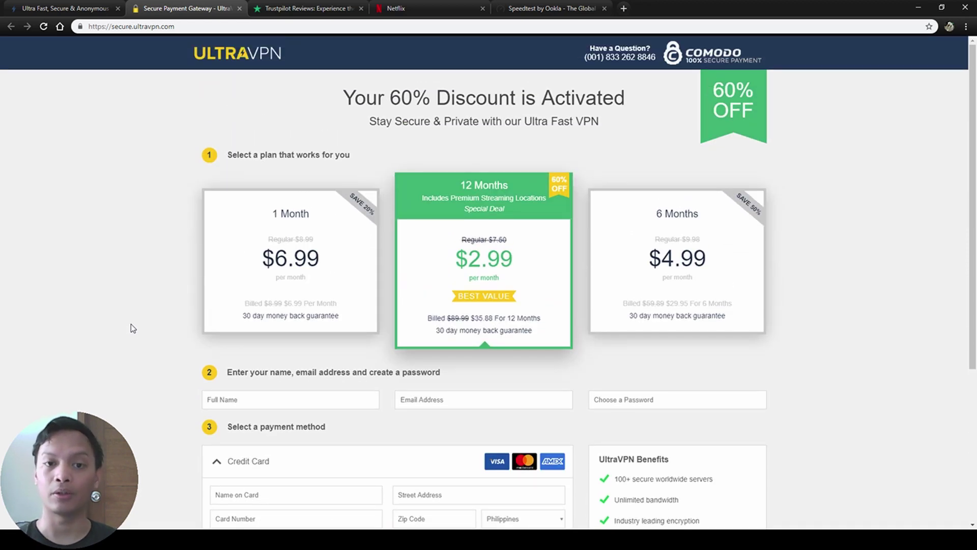
scroll(131, 326, down, 1)
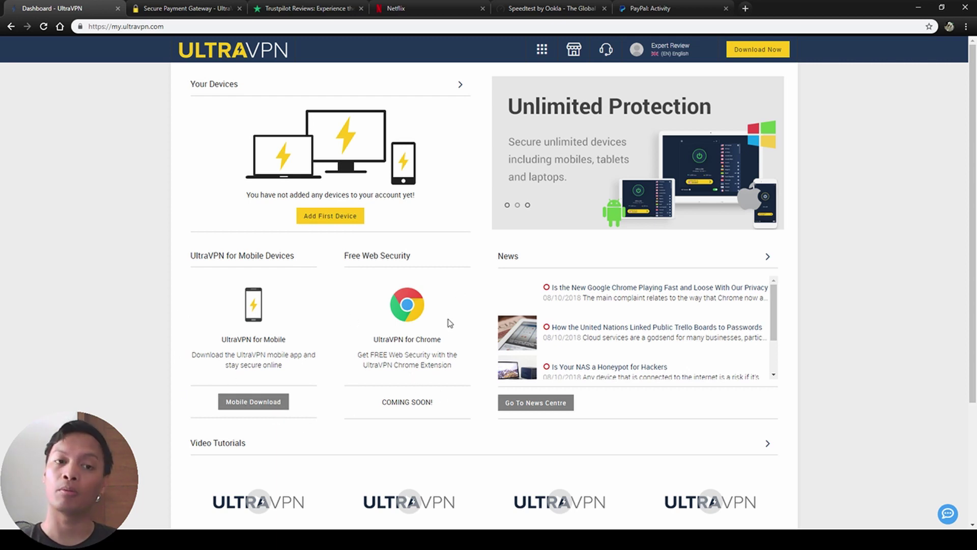
Step: From the account dashboard, choose Add First Device to reach the Windows 10 app download
scroll(324, 239, down, 3)
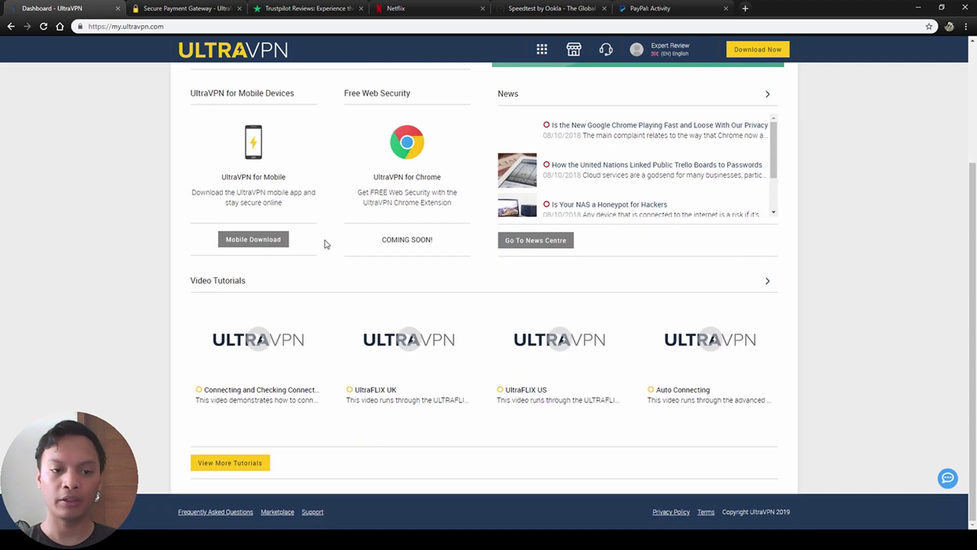
scroll(325, 240, up, 3)
click(332, 215)
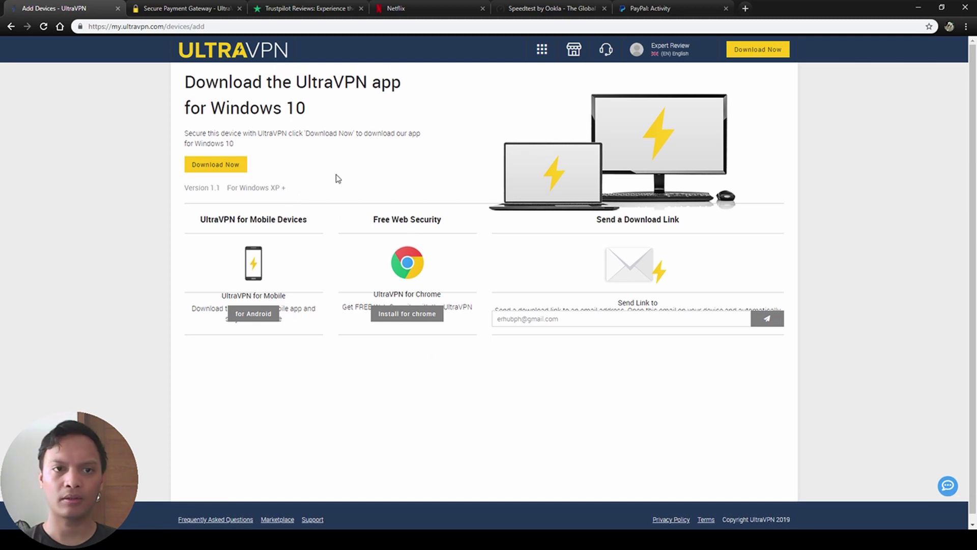
Step: Download the UltraVPN.exe Windows installer and keep the downloaded file
click(776, 51)
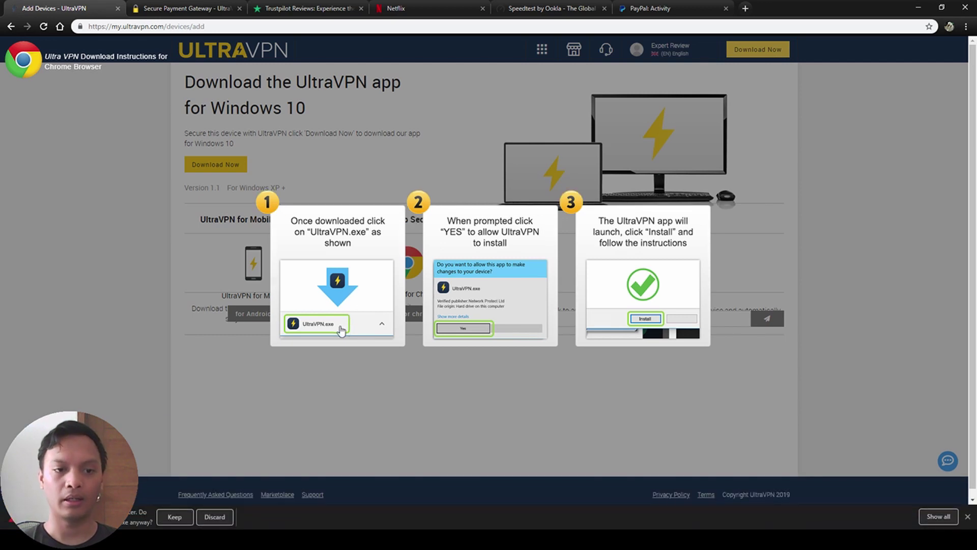
click(174, 517)
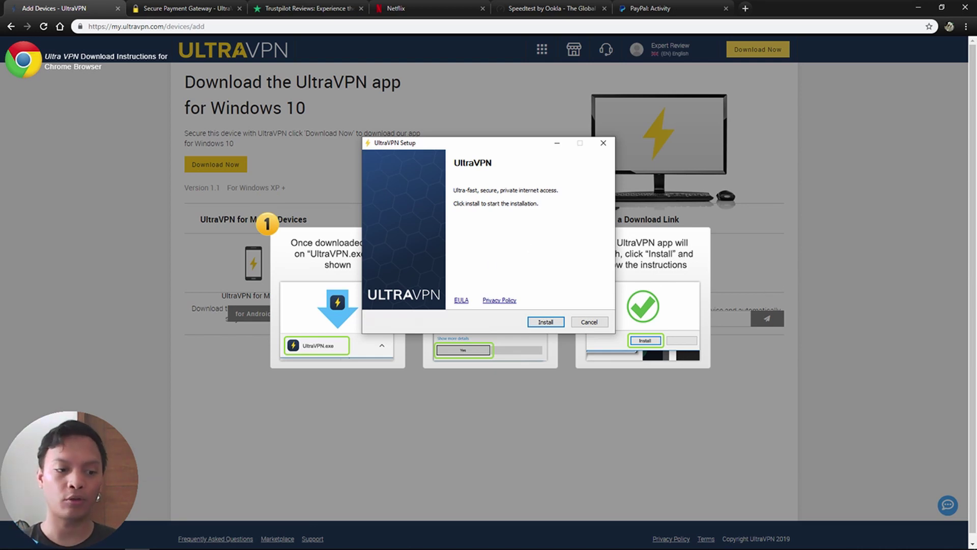
Step: Install UltraVPN from the Setup dialog and let the app launch
click(555, 320)
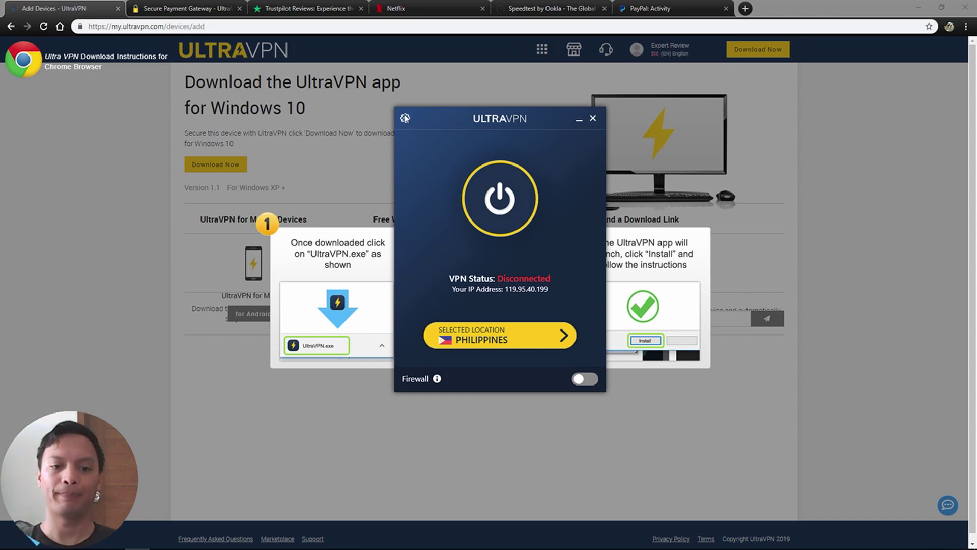
Step: Enable the VPN Firewall, dismiss its notice with OK, Thanks, and open Settings
click(586, 380)
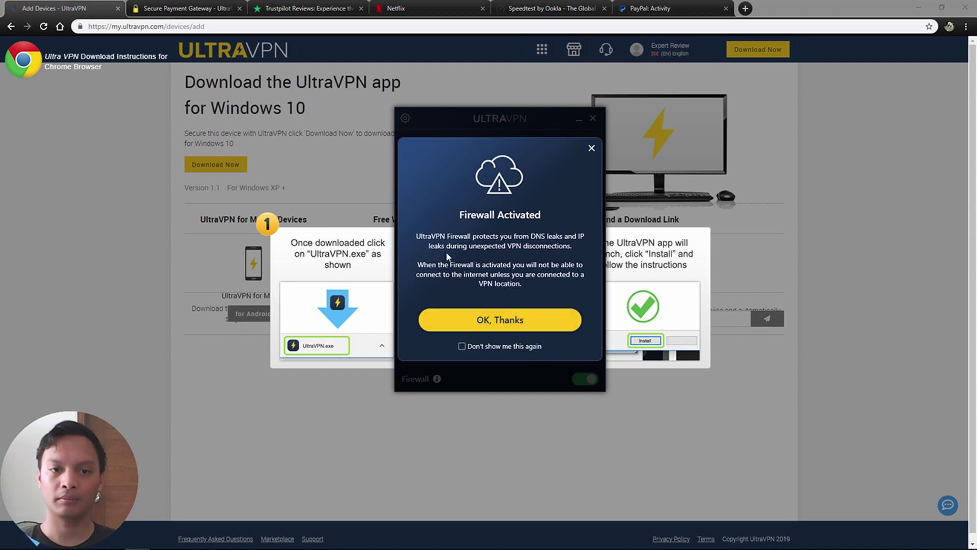
click(434, 323)
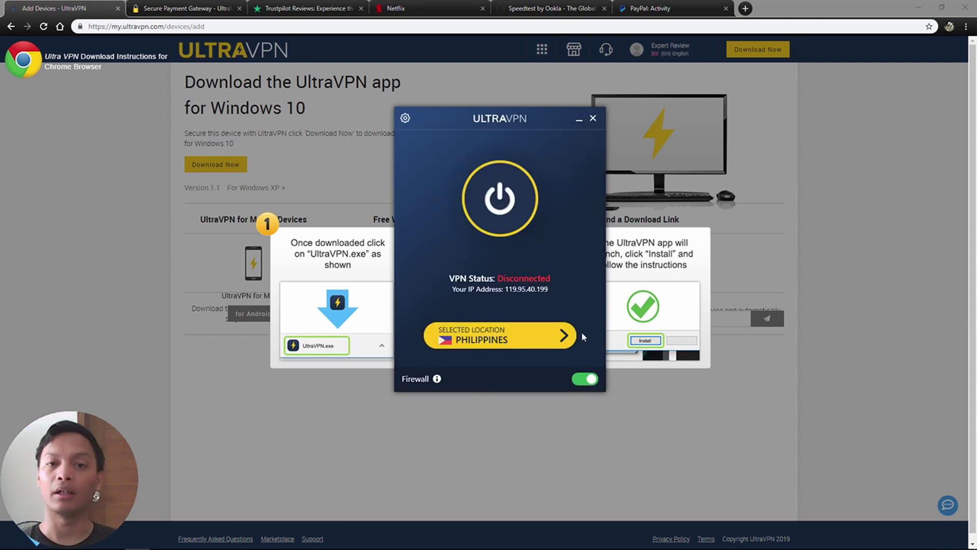
click(406, 118)
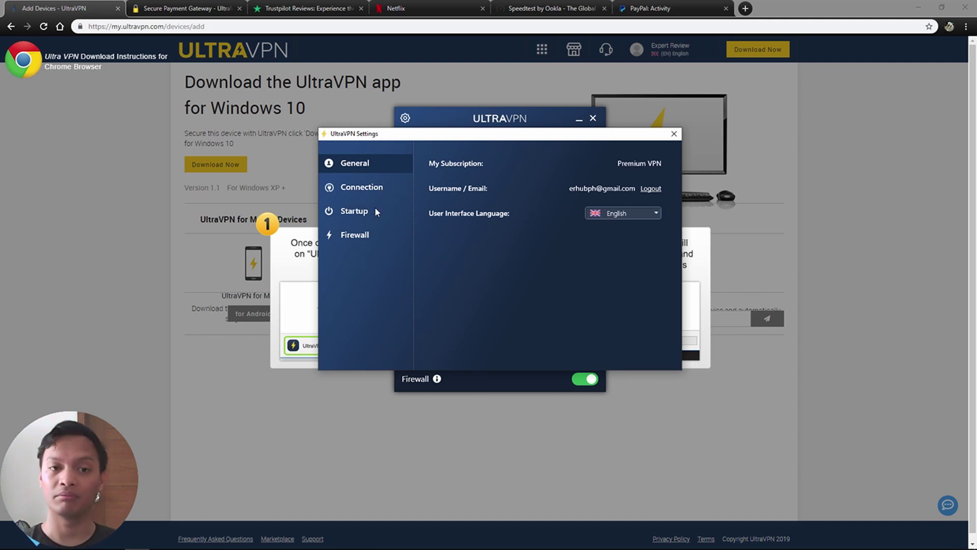
click(378, 190)
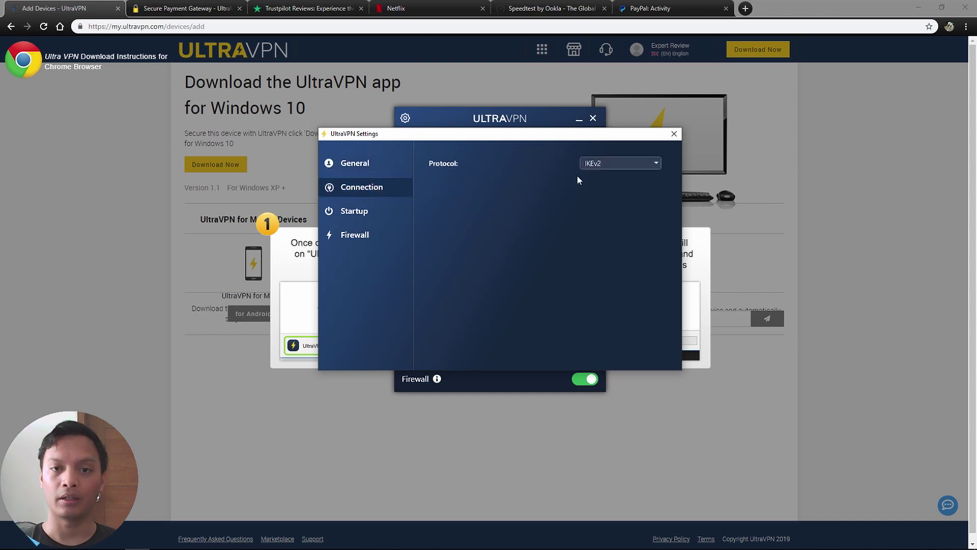
click(613, 163)
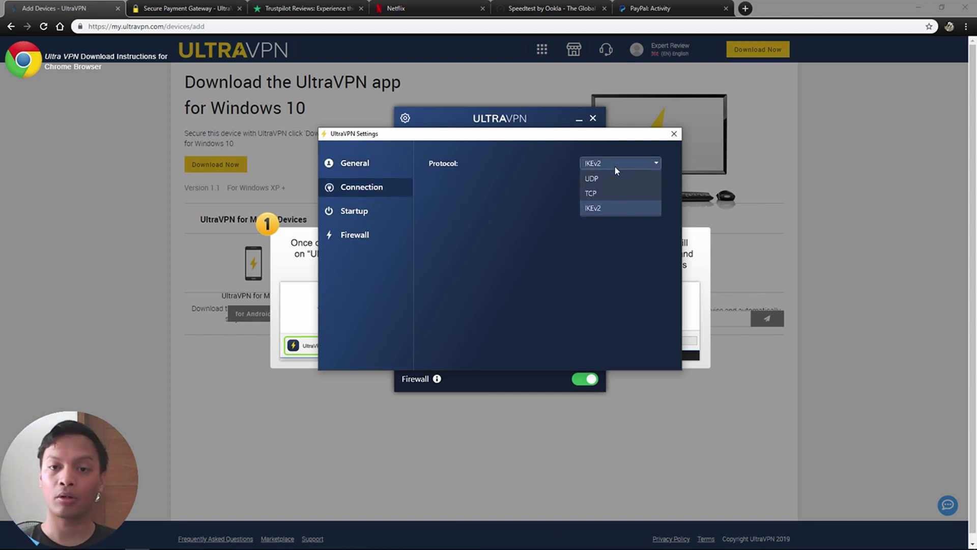
click(540, 209)
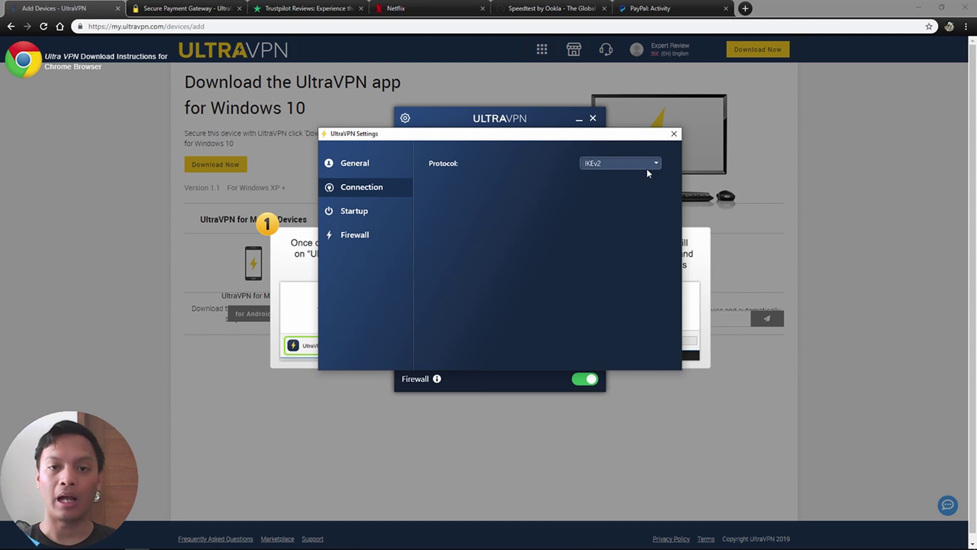
click(383, 210)
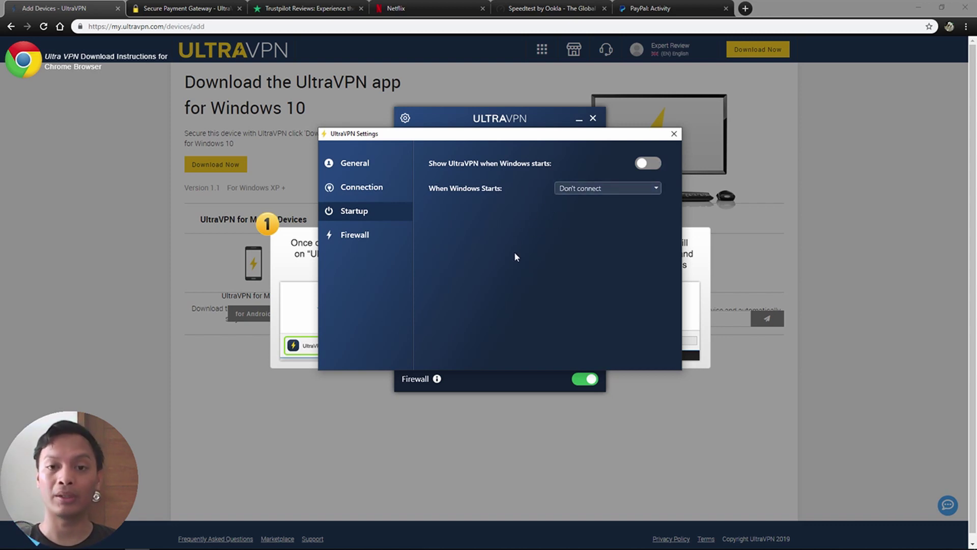
click(598, 192)
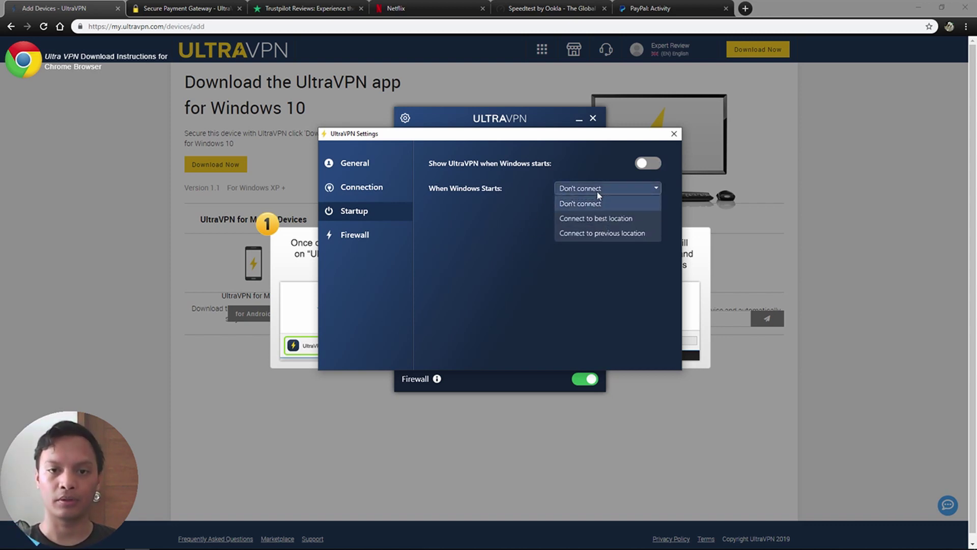
click(597, 191)
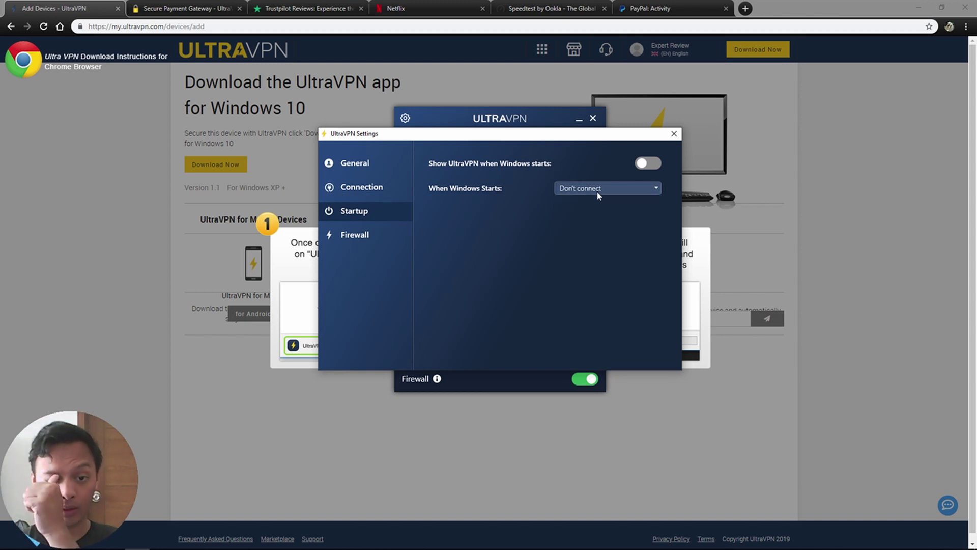
click(566, 189)
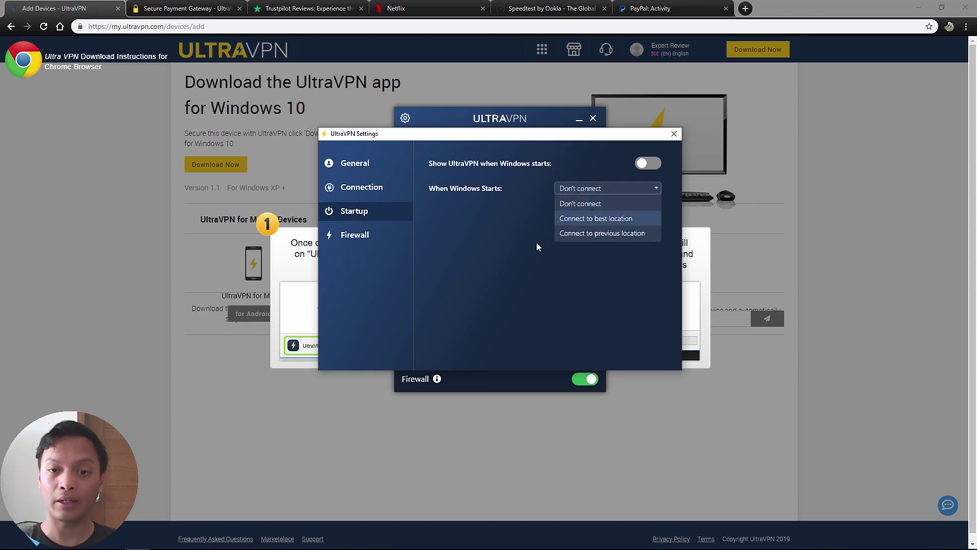
click(505, 257)
click(383, 236)
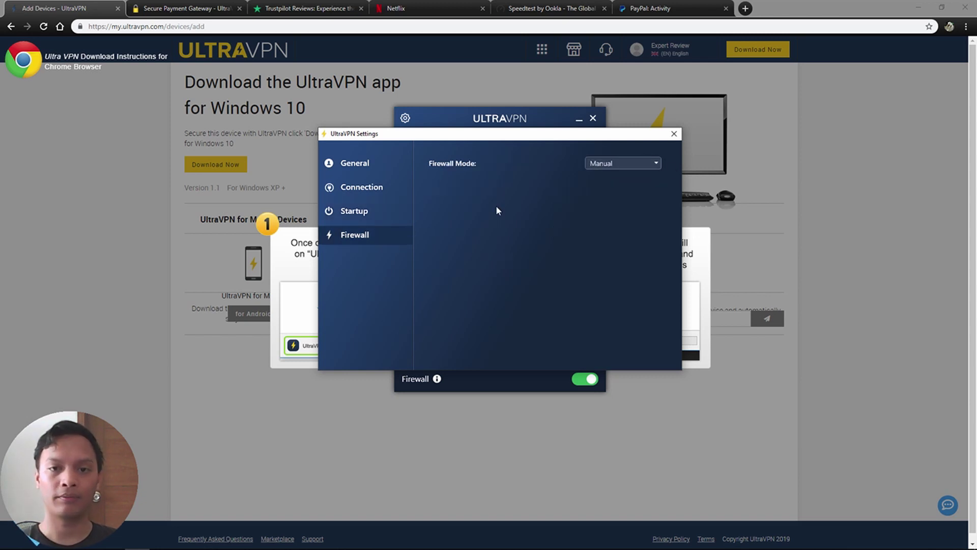
click(636, 159)
click(636, 159)
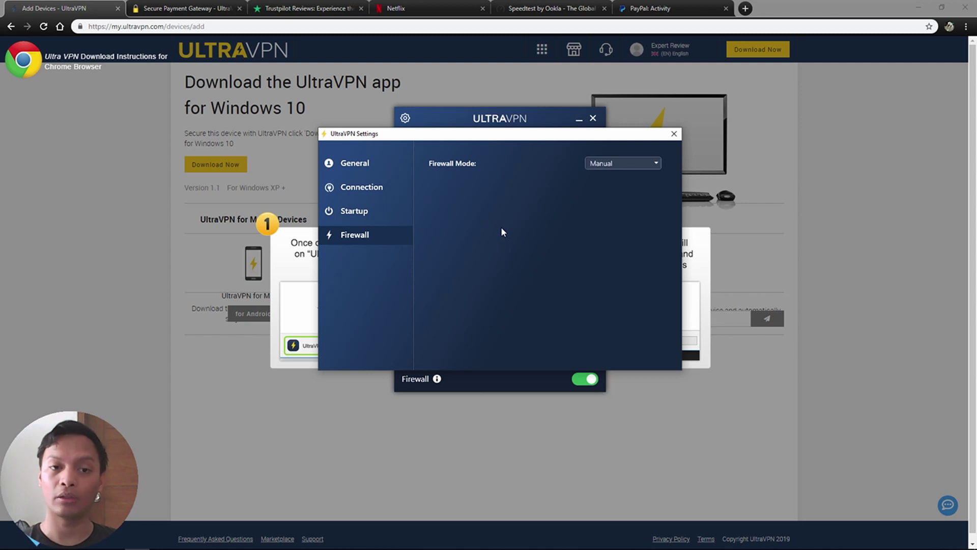
click(382, 166)
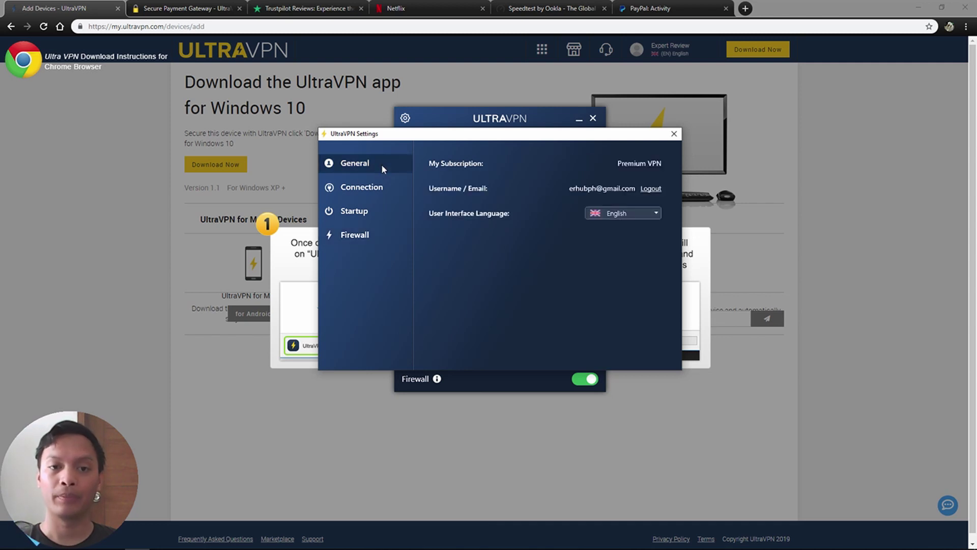
Step: Close Settings, open the server location list, expand ULTRAFLIX US, and scroll the countries
click(674, 134)
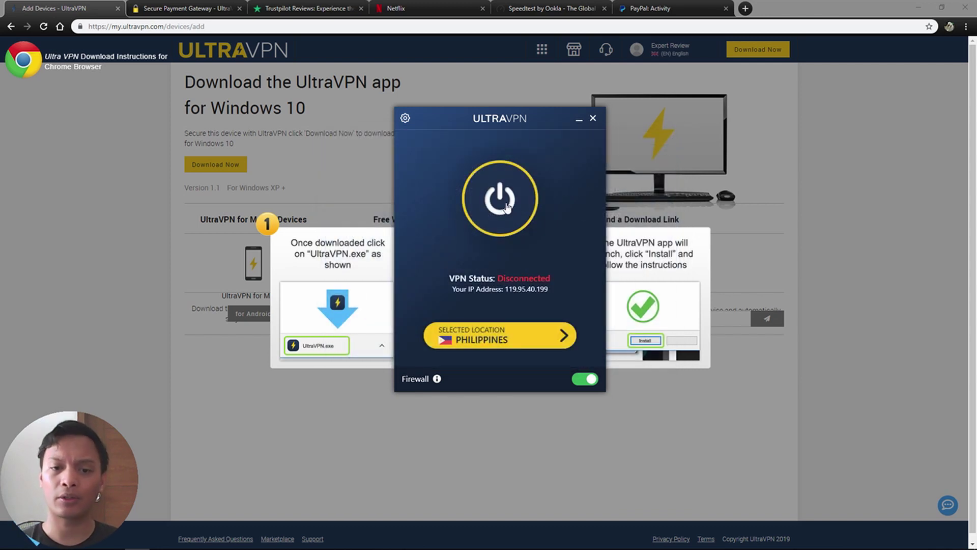
click(517, 344)
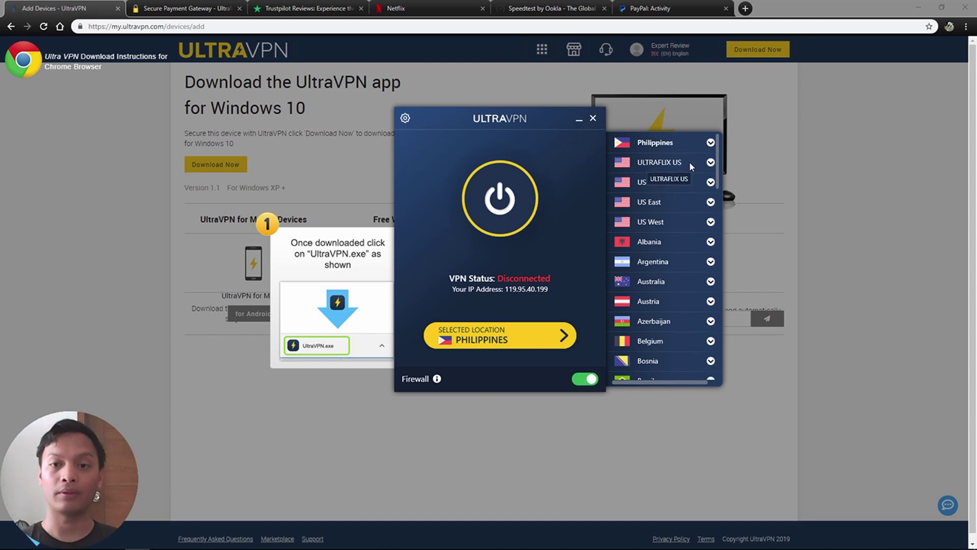
click(711, 161)
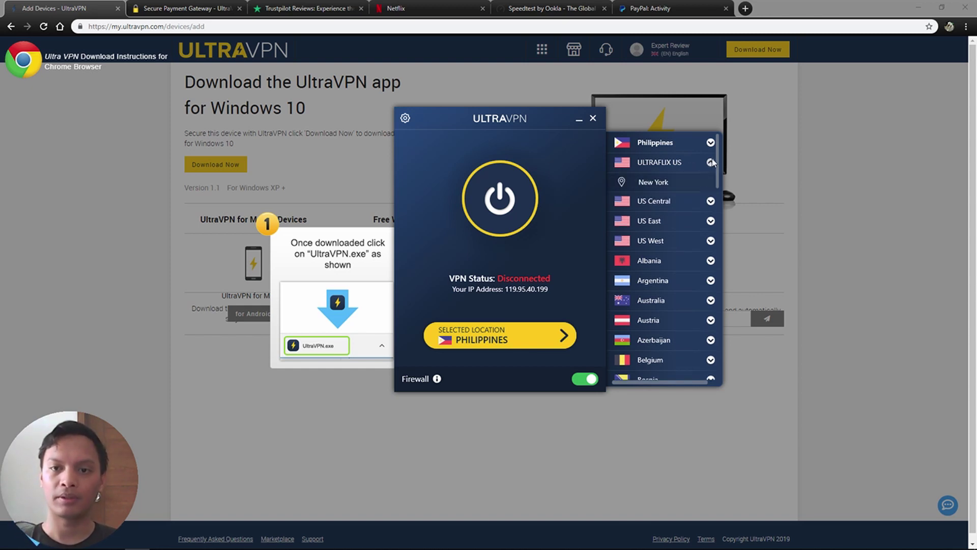
click(711, 162)
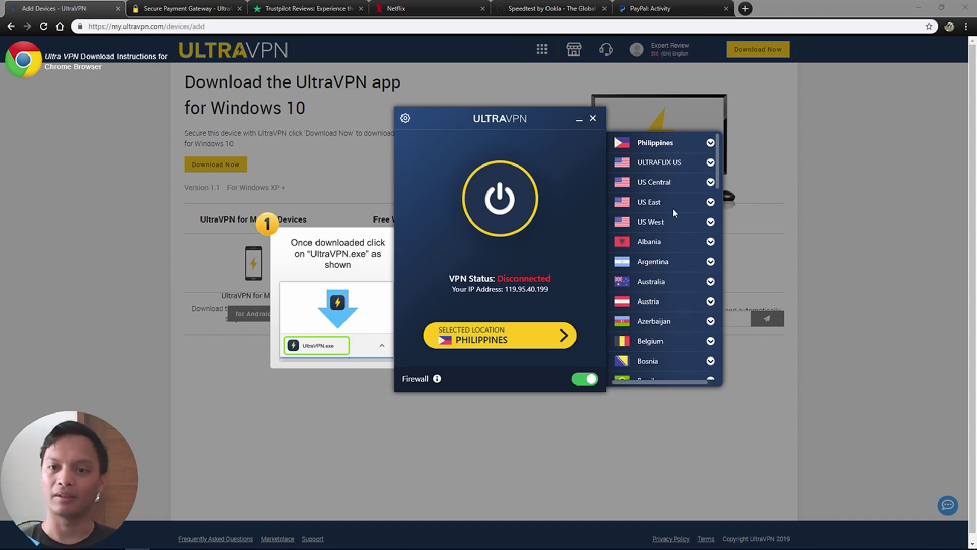
scroll(694, 221, down, 2)
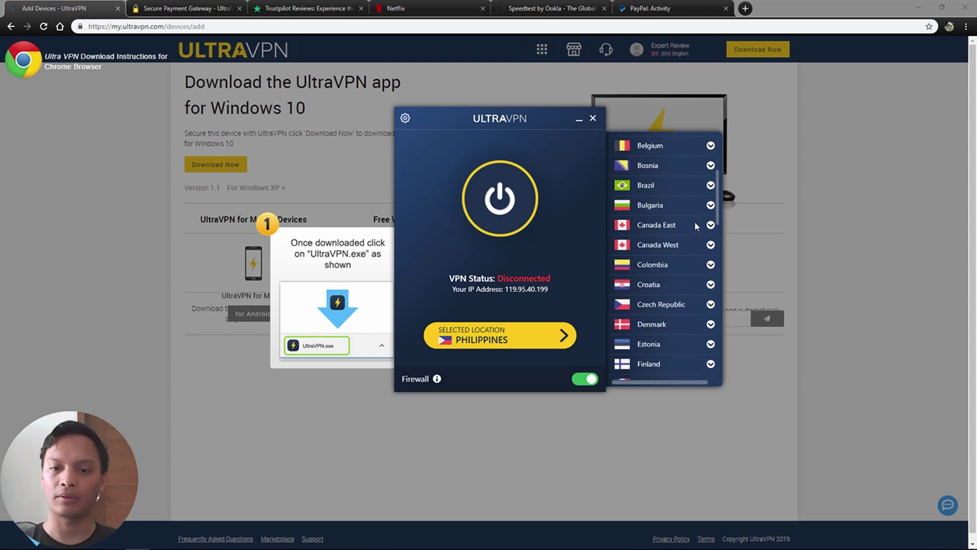
scroll(694, 221, down, 15)
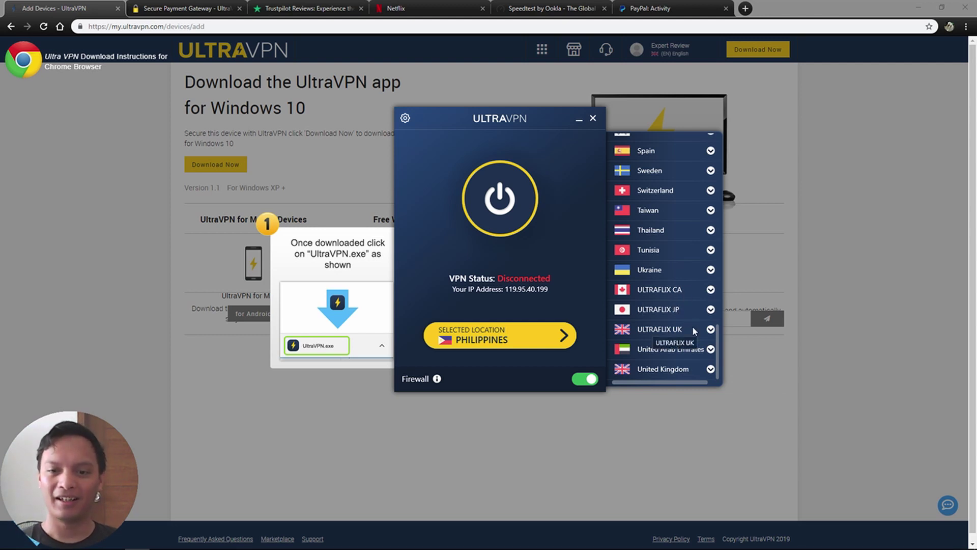
scroll(694, 326, up, 15)
scroll(692, 317, up, 10)
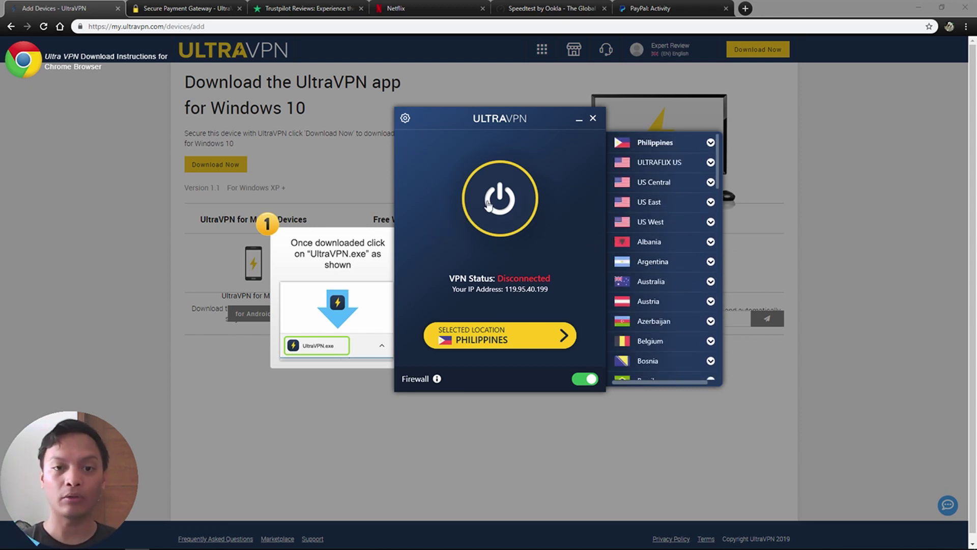
Step: Briefly connect to the Philippines server, disconnect, and reopen the server location list
click(493, 203)
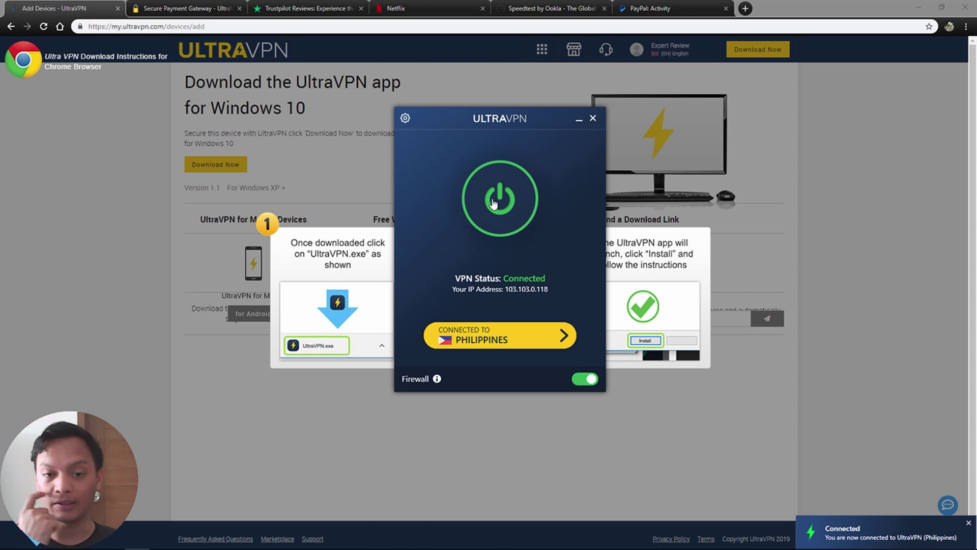
click(492, 203)
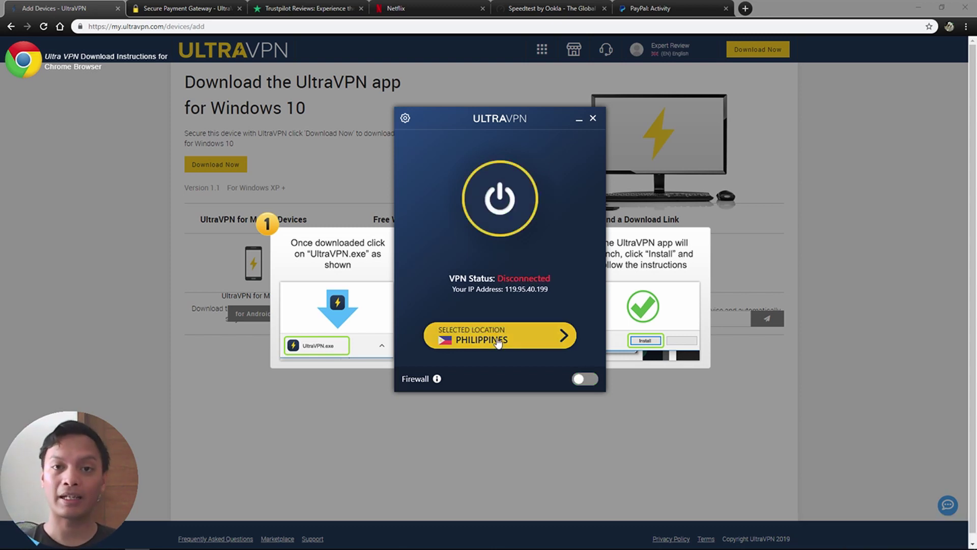
click(498, 342)
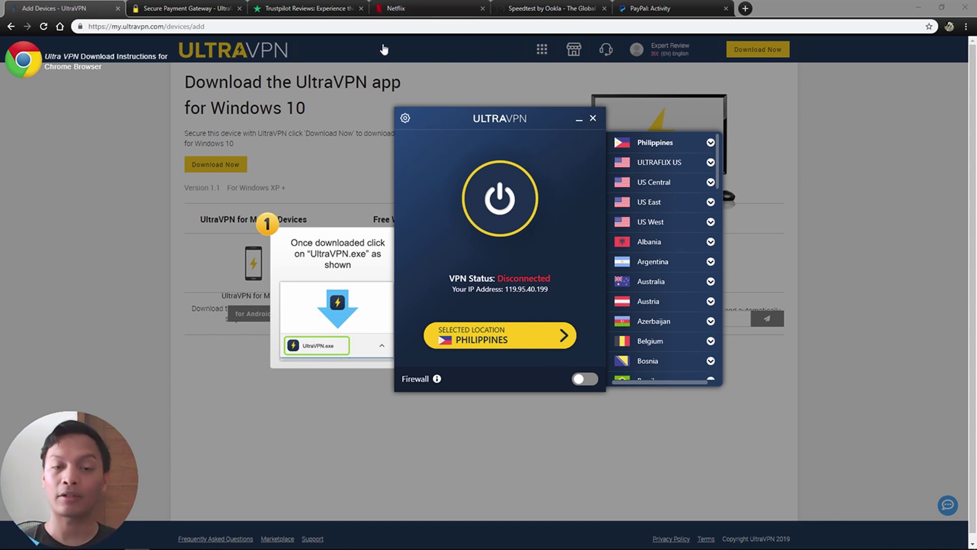
Step: Search Trustpilot for ultravpn.com to open its review page, then start connecting UltraVPN to US Central
click(317, 14)
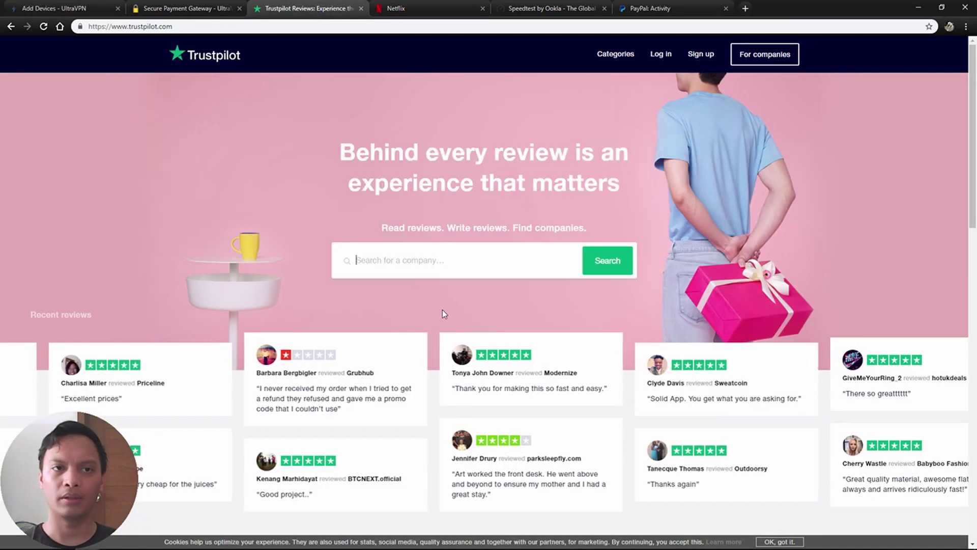
click(460, 276)
text(ultravpn)
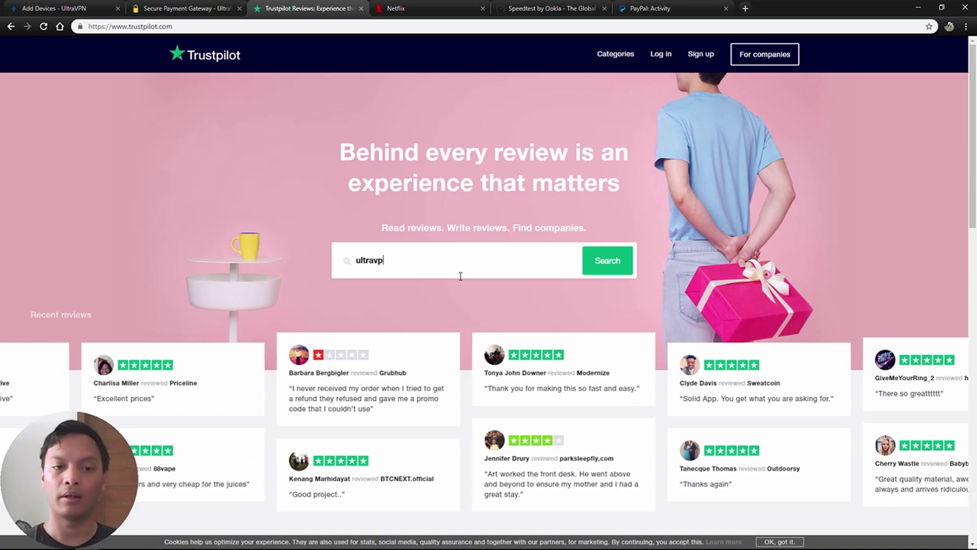
text(.com)
key(Return)
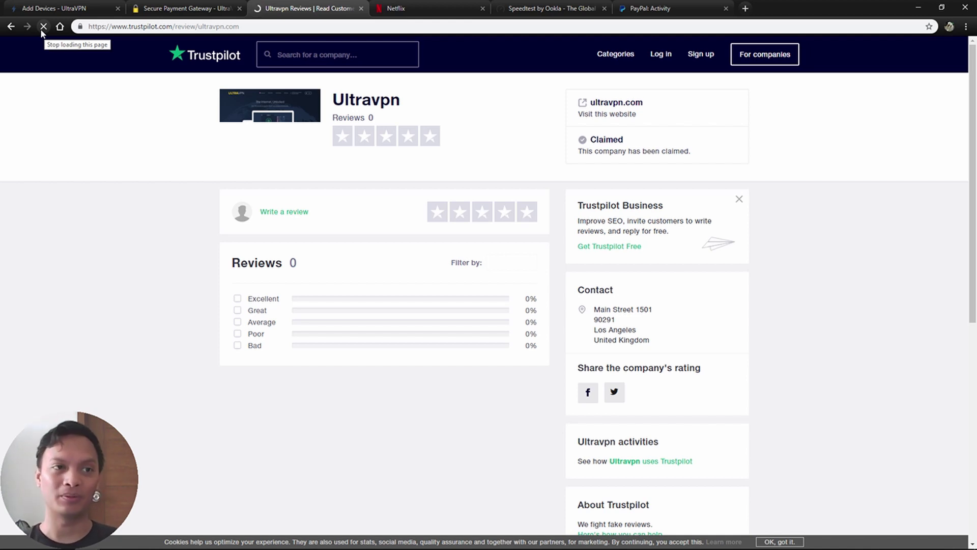
click(42, 29)
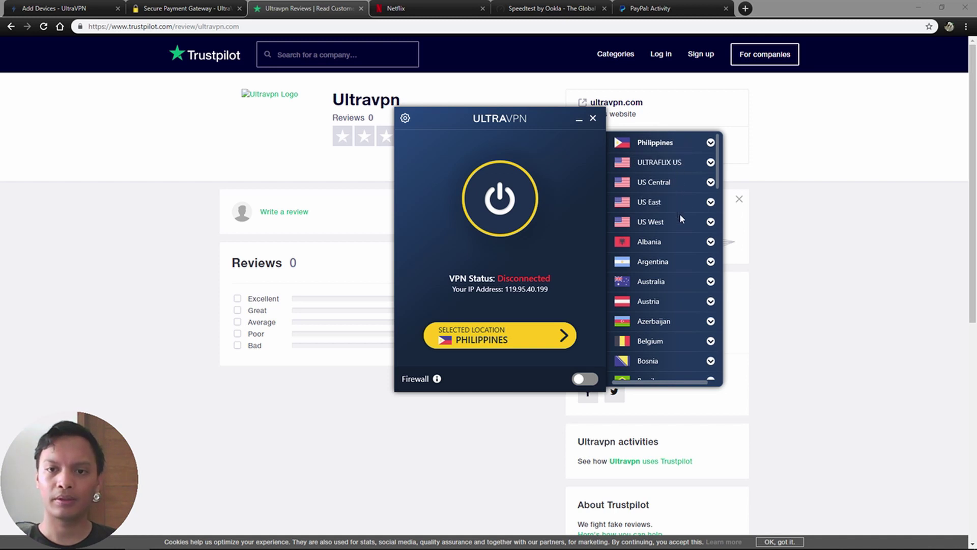
click(681, 182)
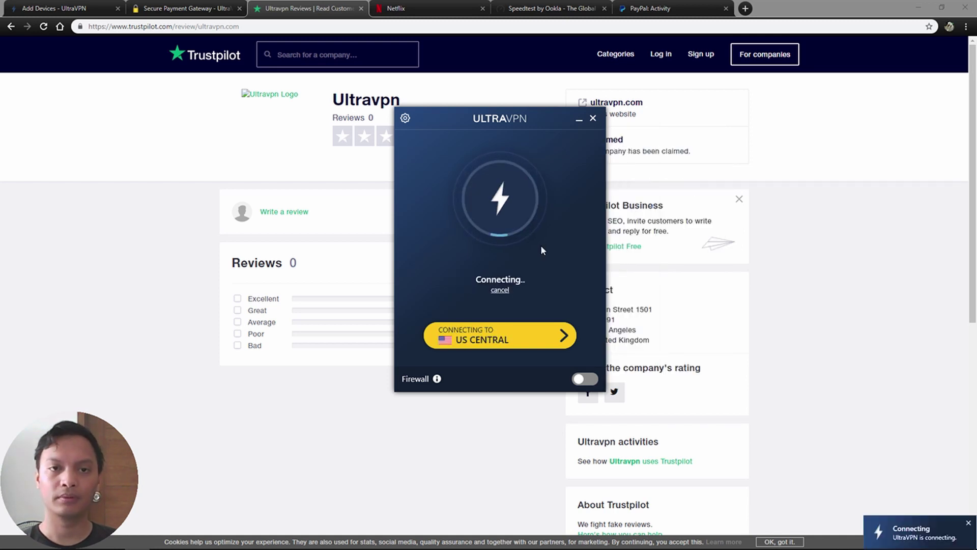
Step: Enter the Netflix viewer profile and try playing Lucifer S1:E1, which hits the proxy streaming error
click(437, 9)
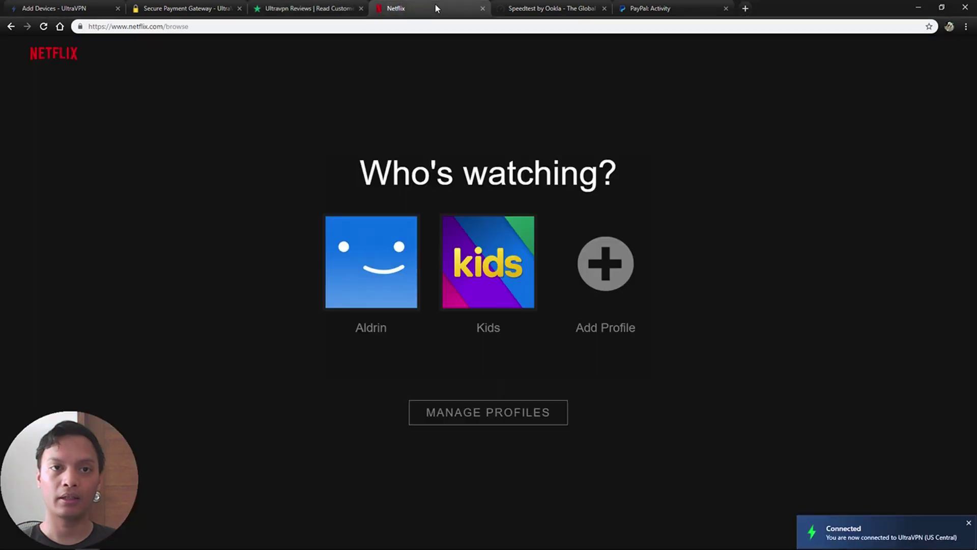
click(346, 264)
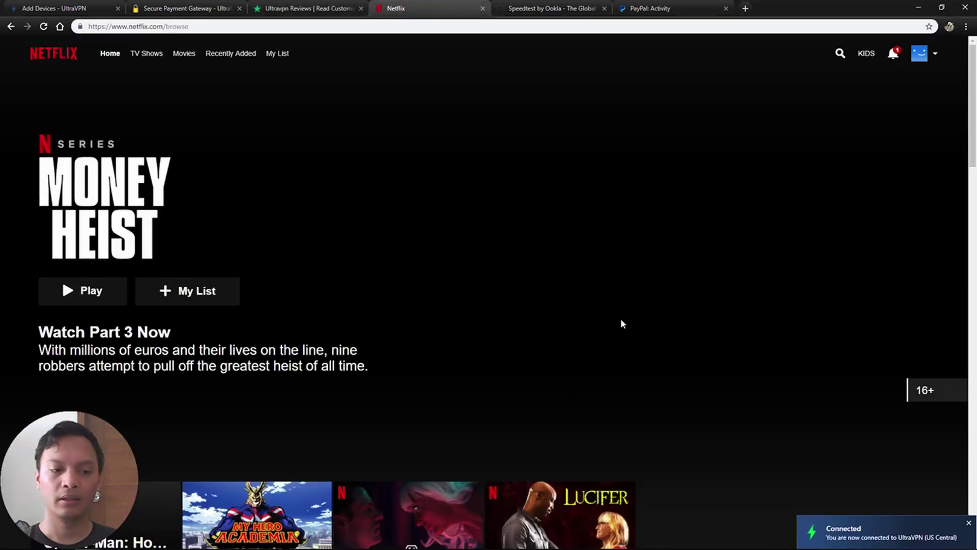
scroll(473, 312, down, 2)
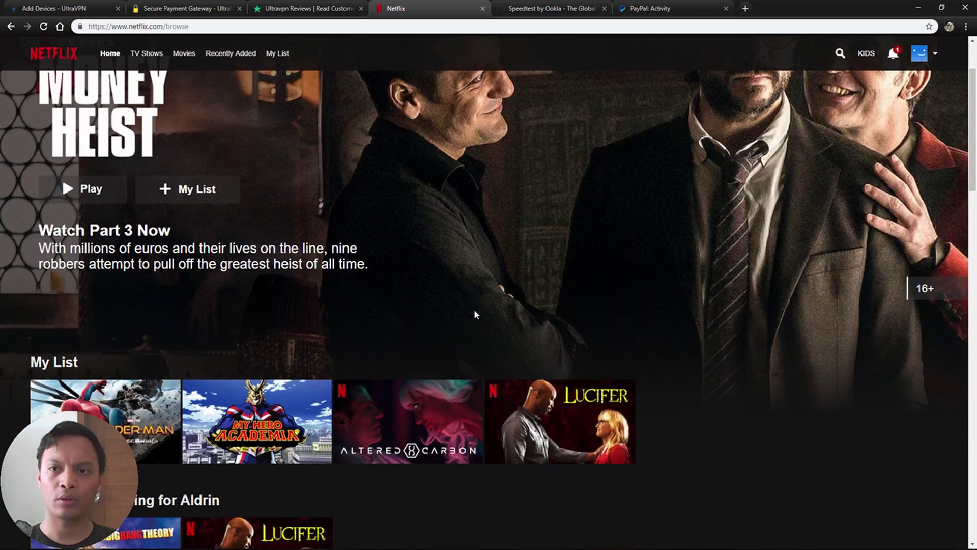
scroll(564, 302, up, 1)
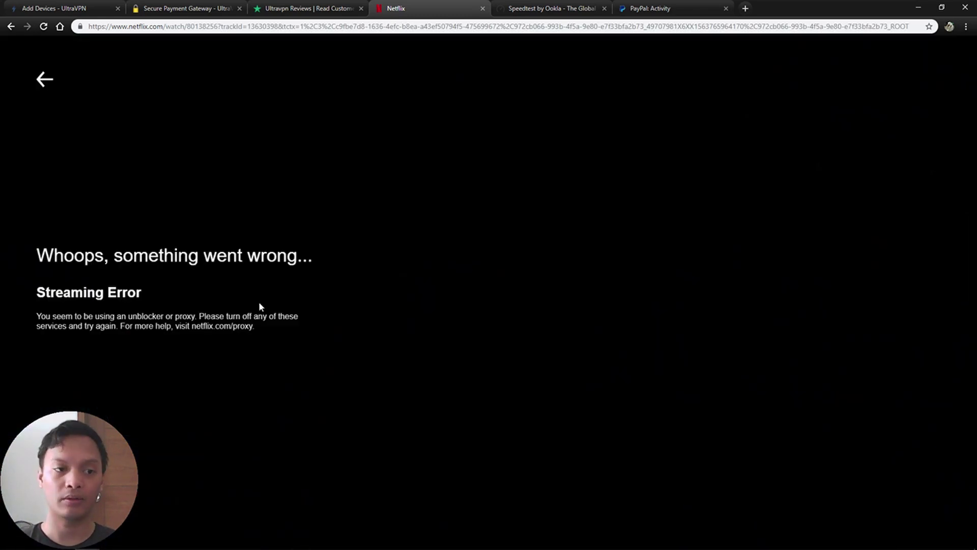
key(alt+Tab)
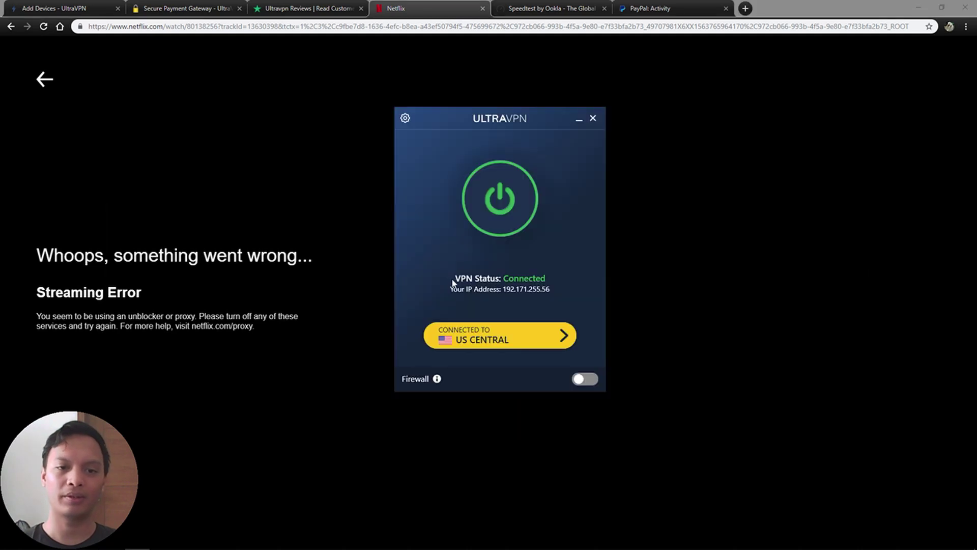
Step: Switch UltraVPN to US West, reload Netflix, and seek Lucifer S1:E1 back near its beginning
click(552, 344)
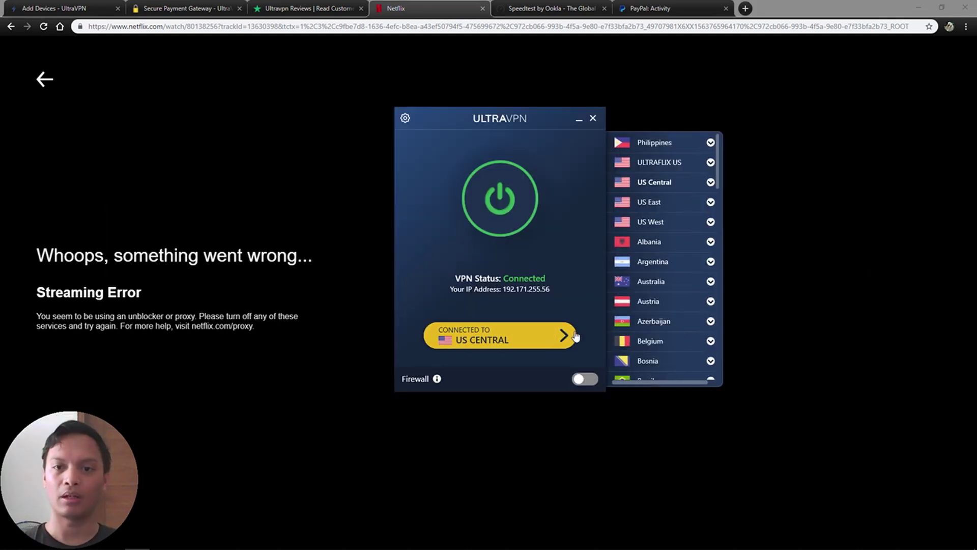
click(680, 223)
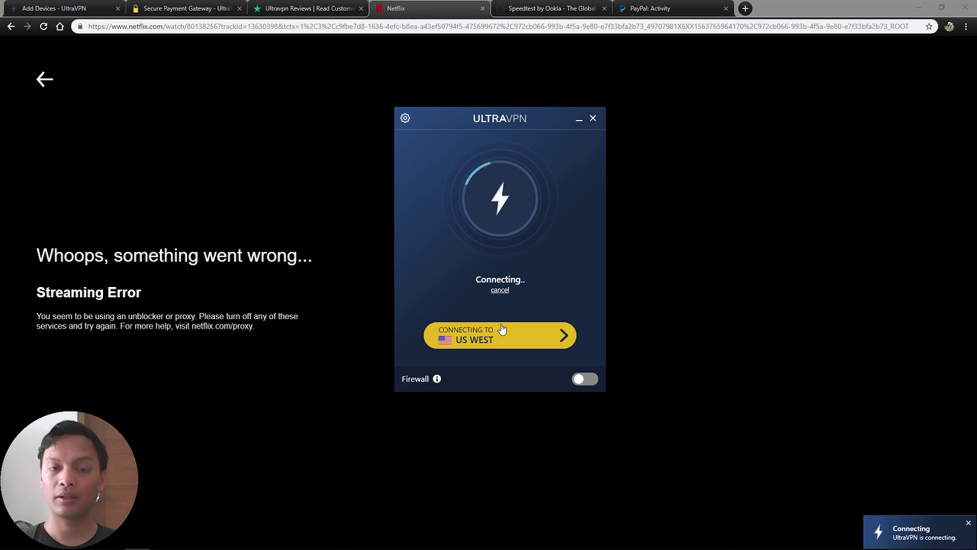
click(44, 27)
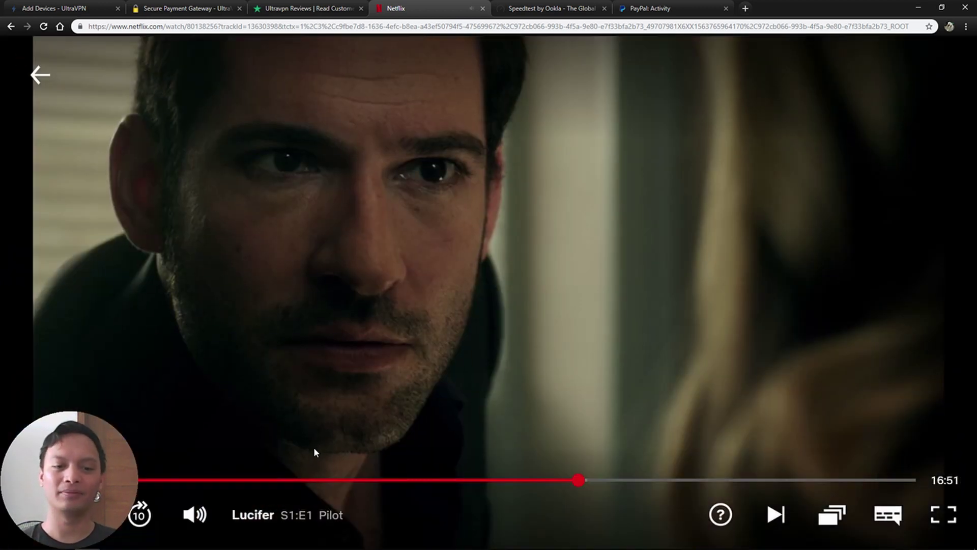
click(434, 461)
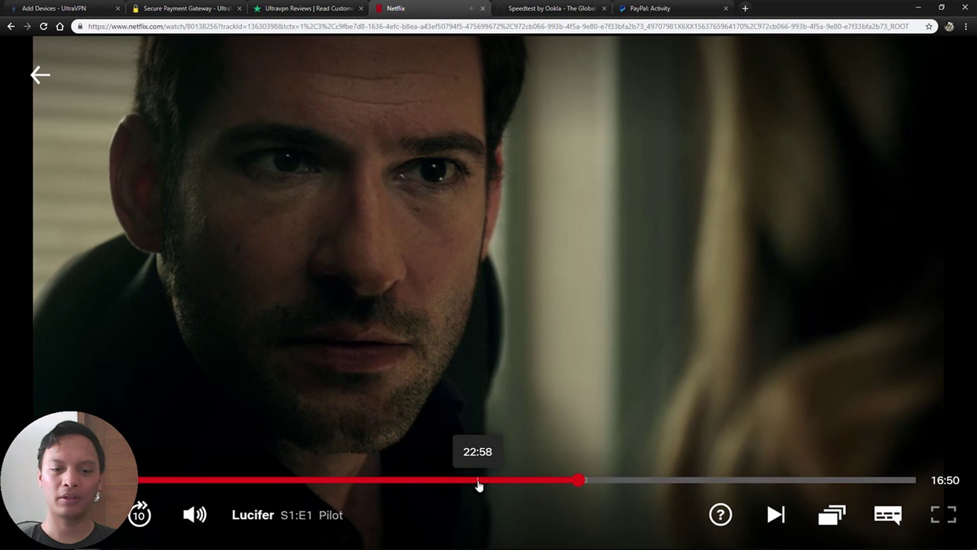
click(478, 480)
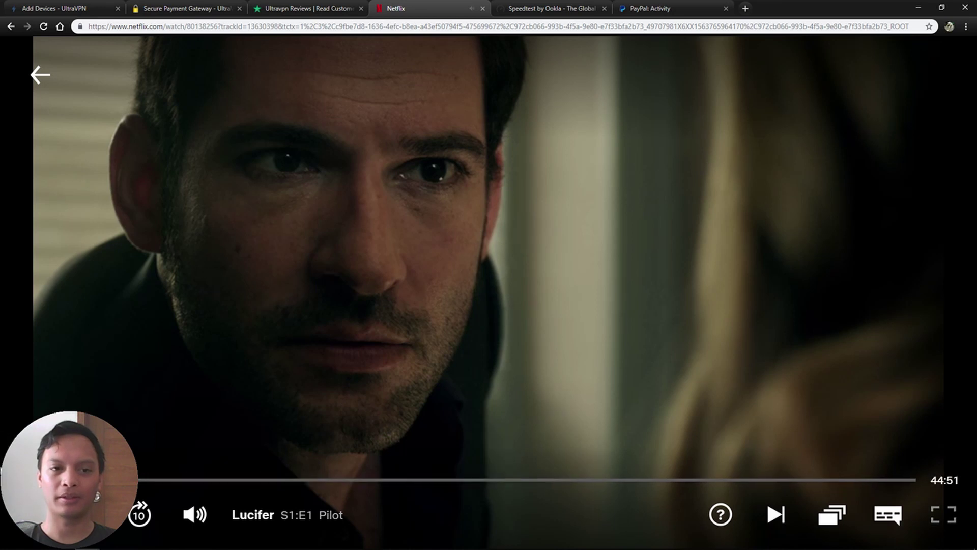
key(alt+Tab)
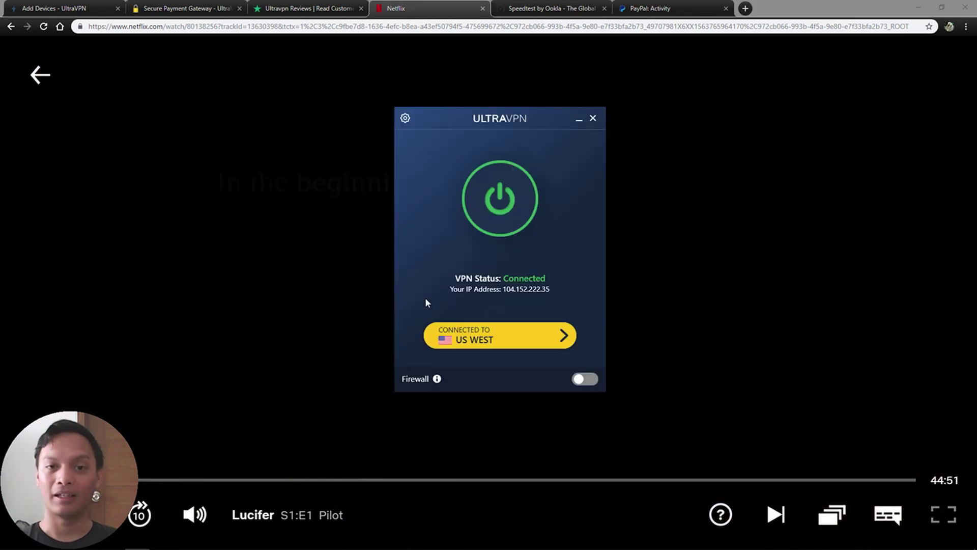
Step: Switch UltraVPN to US East; the reloaded Lucifer page shows the proxy streaming error again
click(553, 344)
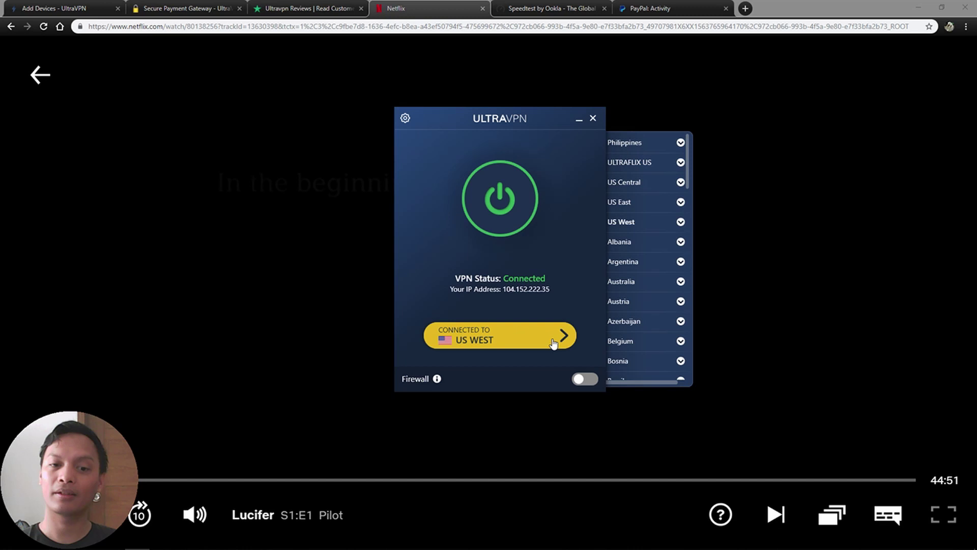
click(676, 202)
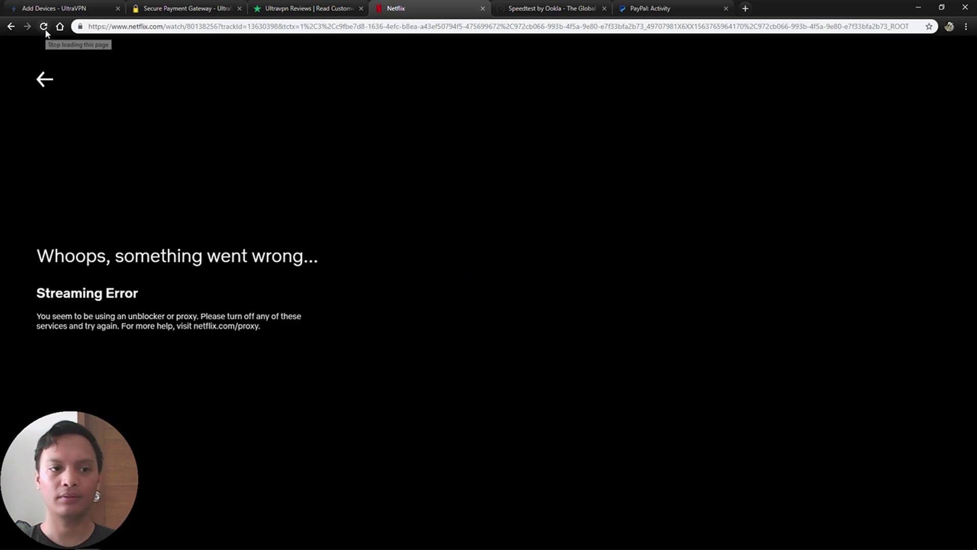
key(alt+Tab)
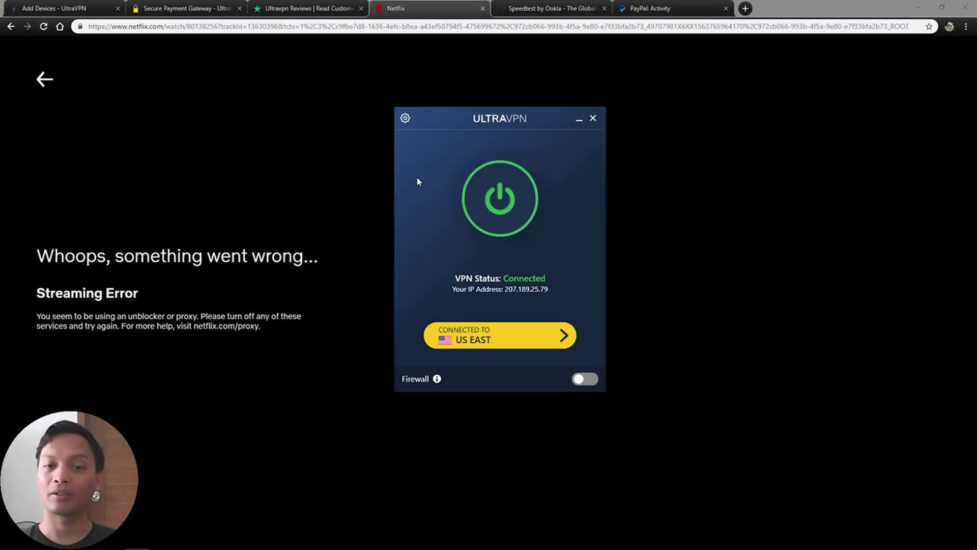
Step: Try Canada West with a Netflix reload, still blocked, then switch UltraVPN to Canada East
click(516, 333)
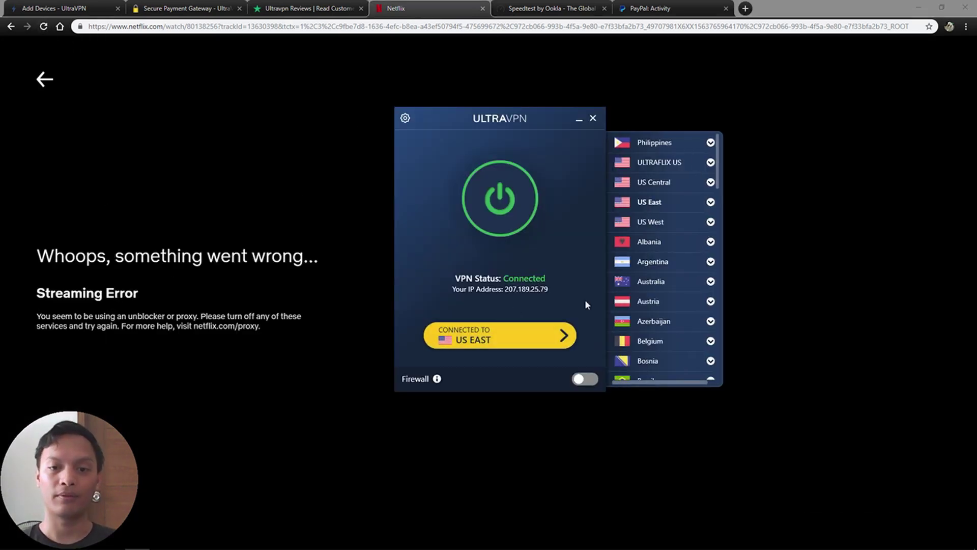
scroll(673, 237, down, 8)
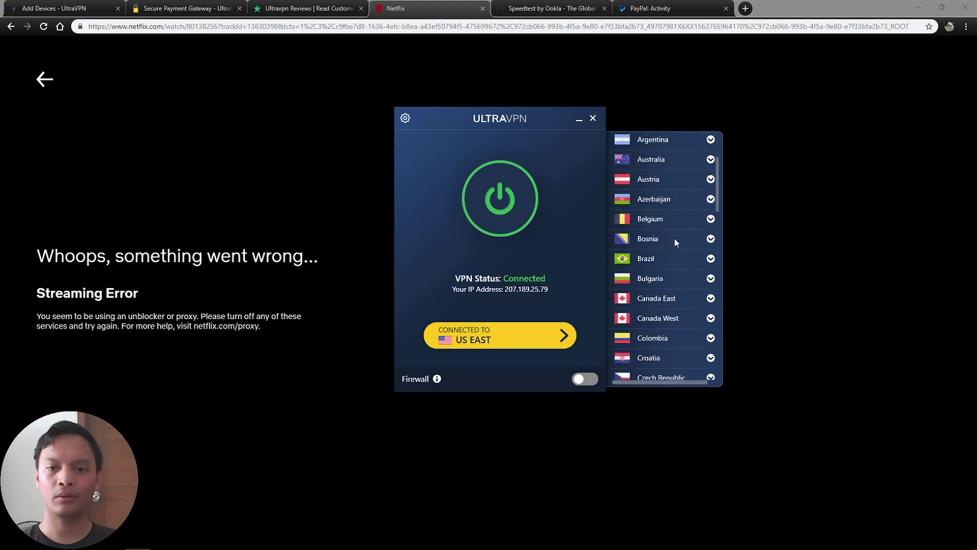
click(688, 273)
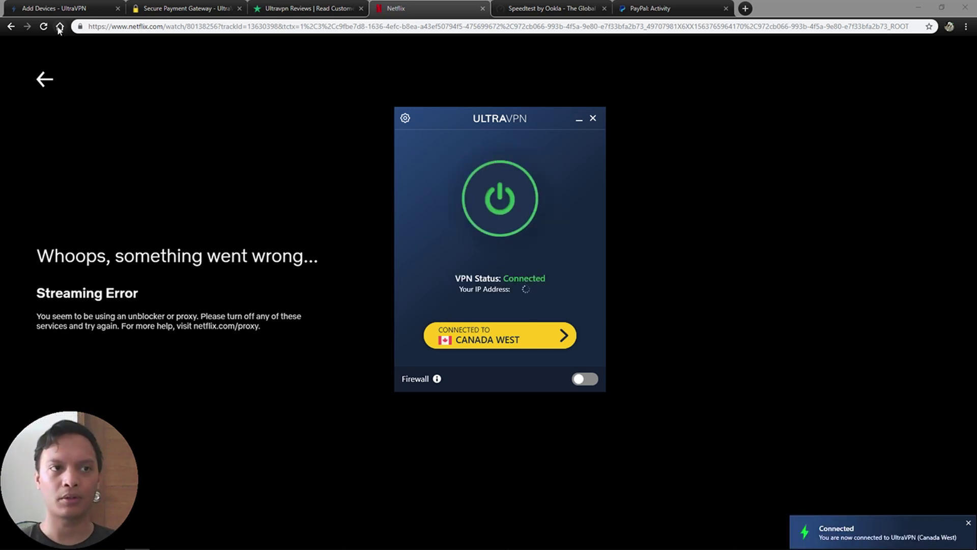
click(41, 28)
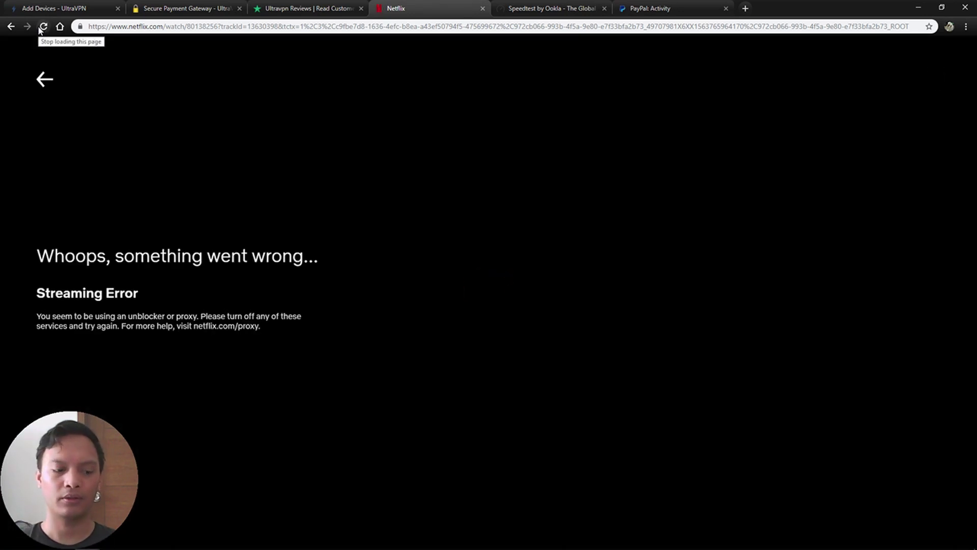
key(alt+Tab)
click(563, 334)
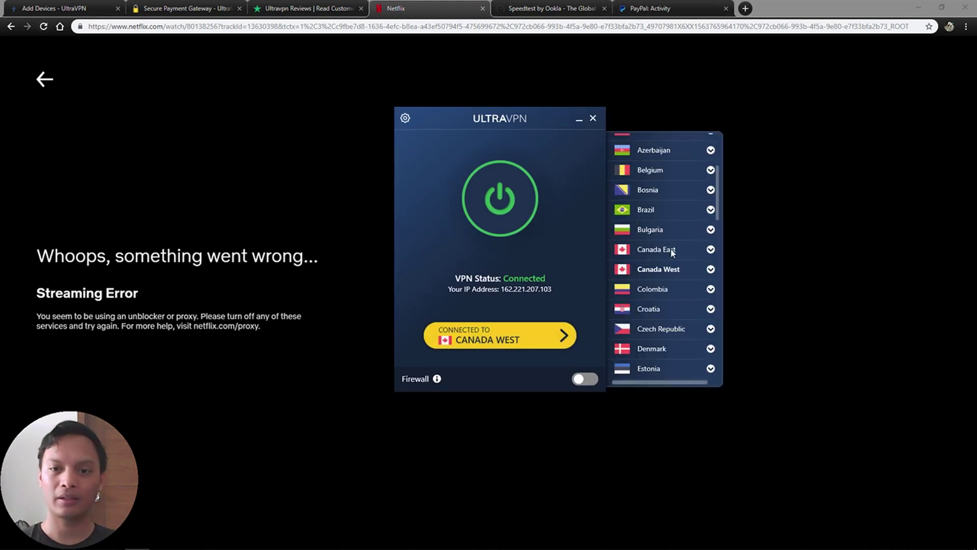
click(656, 249)
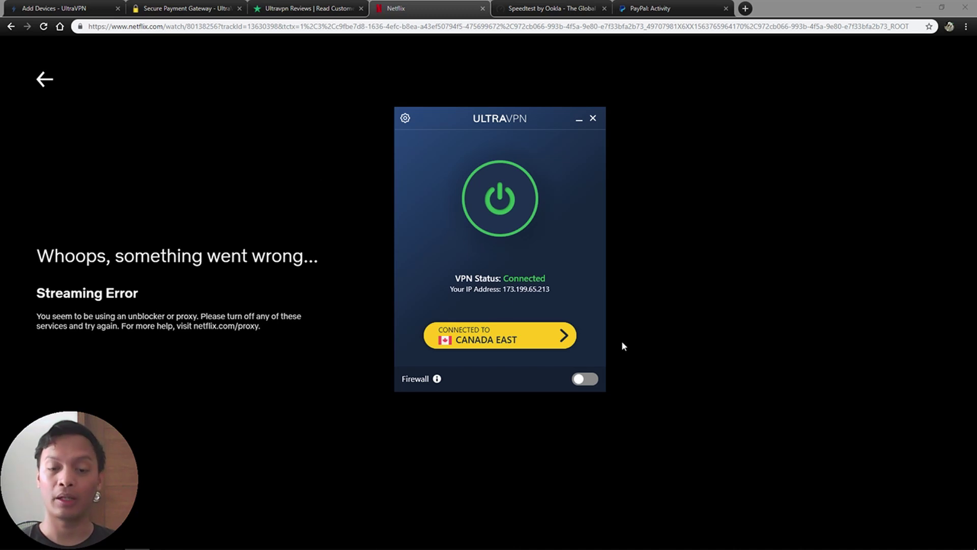
Step: Scroll through UltraVPN's server list down to the bottom
click(538, 345)
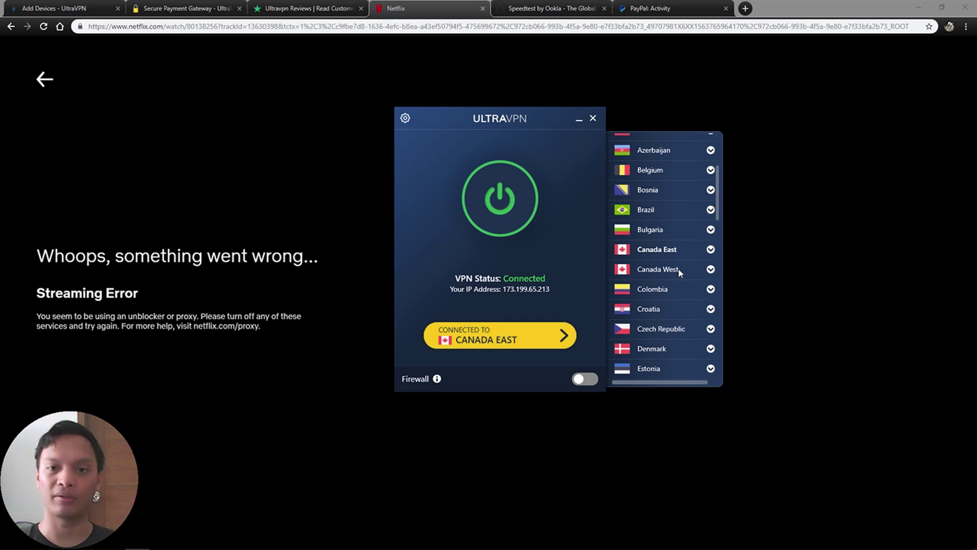
scroll(675, 275, up, 4)
scroll(674, 276, down, 4)
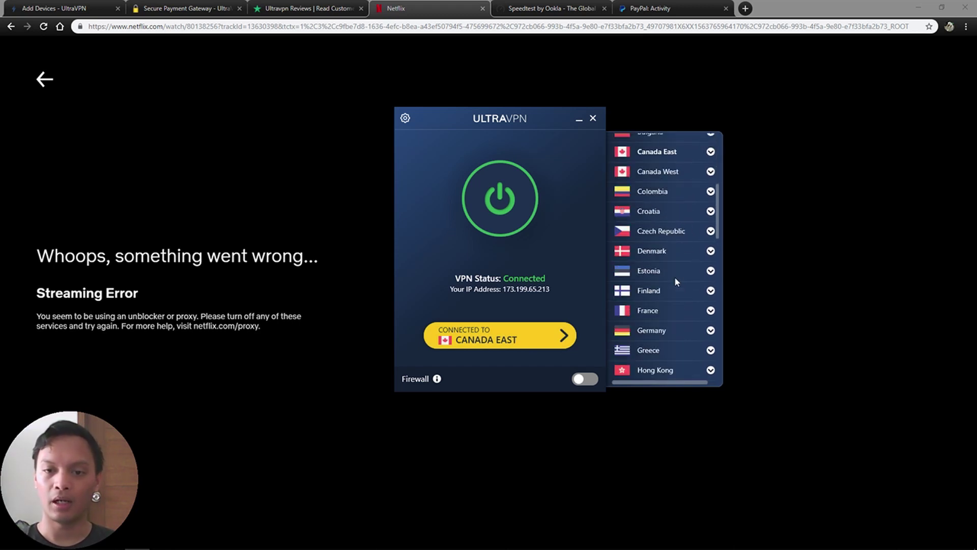
scroll(673, 276, down, 5)
scroll(674, 276, up, 10)
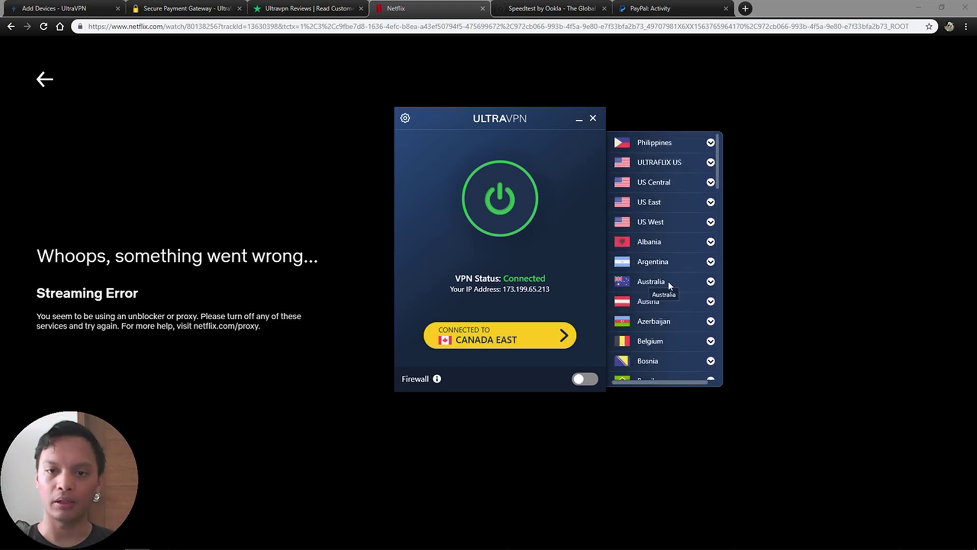
scroll(667, 282, down, 10)
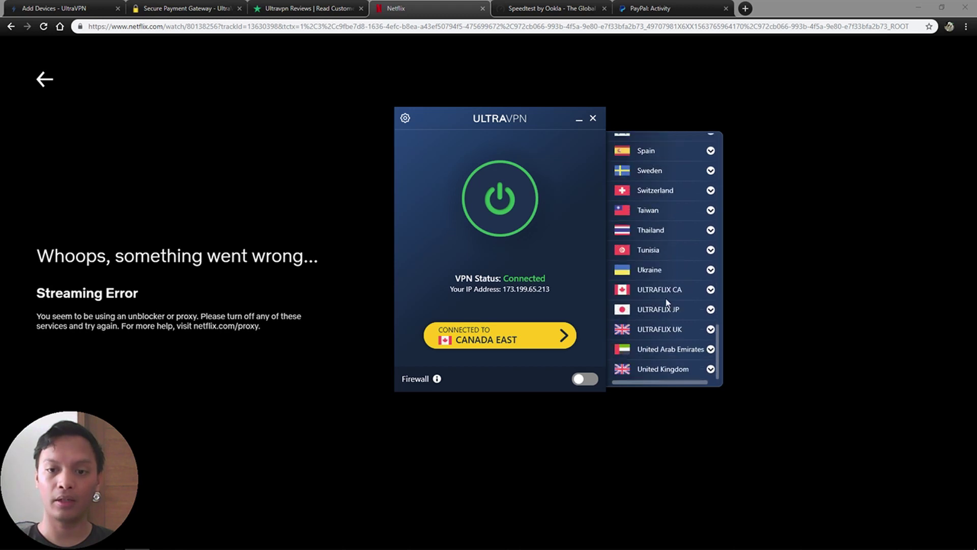
Step: Try the ULTRAFLIX UK and United Kingdom servers, reloading the Netflix title after each
click(687, 329)
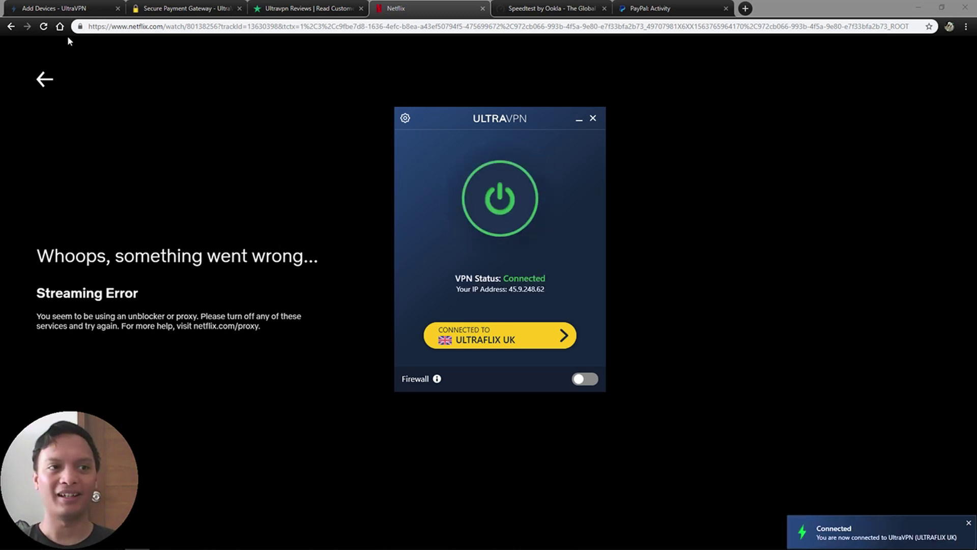
click(45, 29)
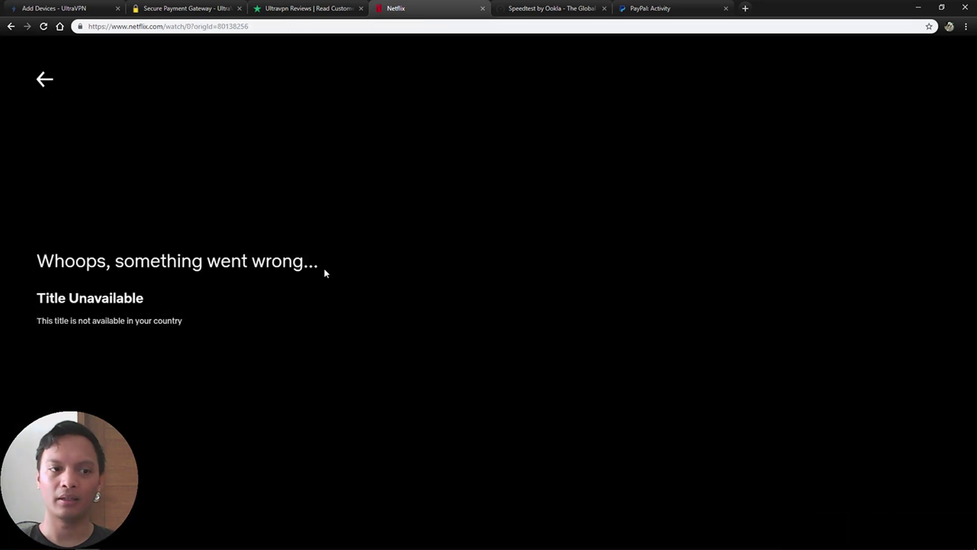
key(alt+Tab)
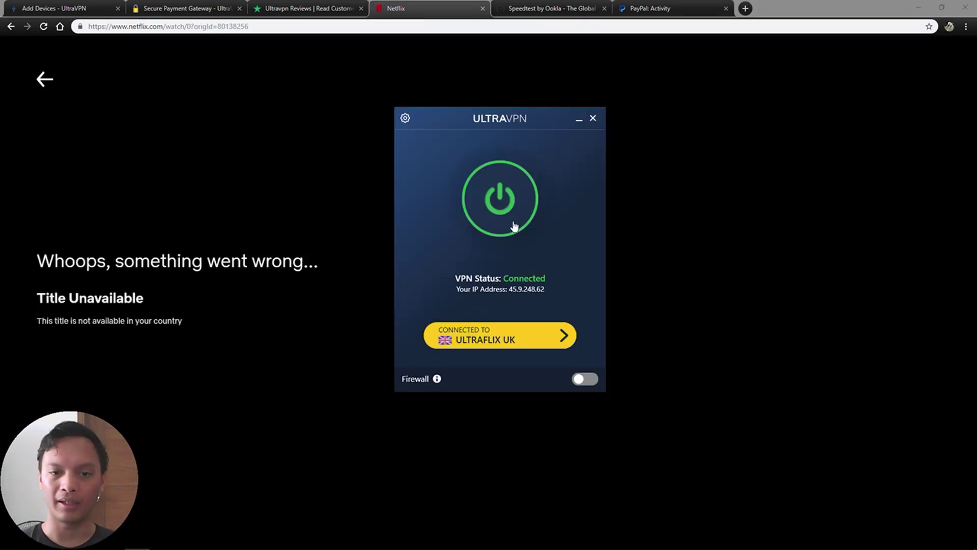
click(557, 340)
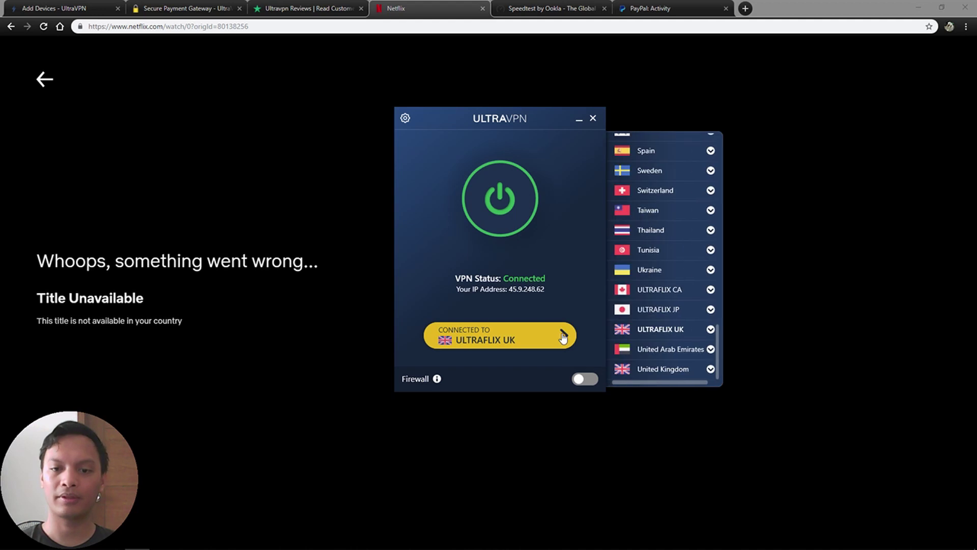
click(657, 369)
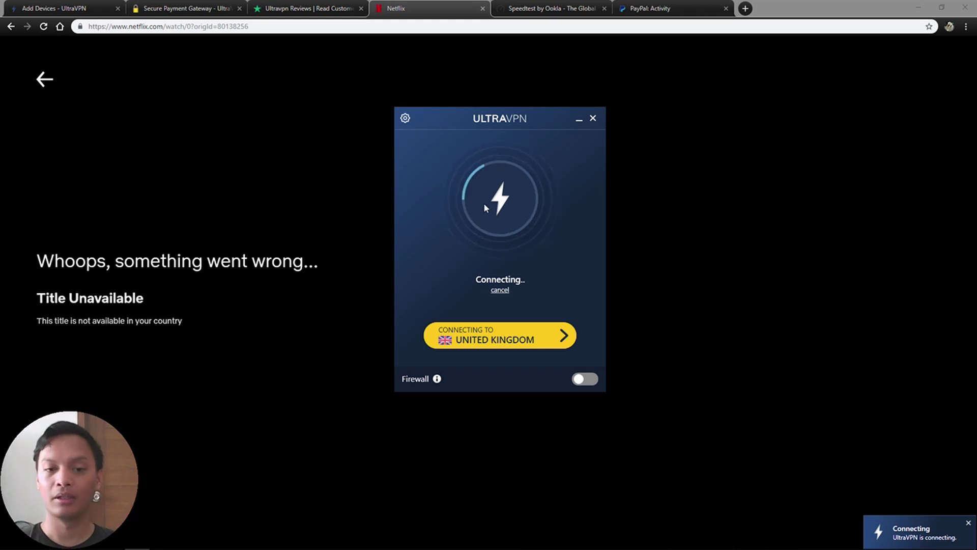
click(43, 26)
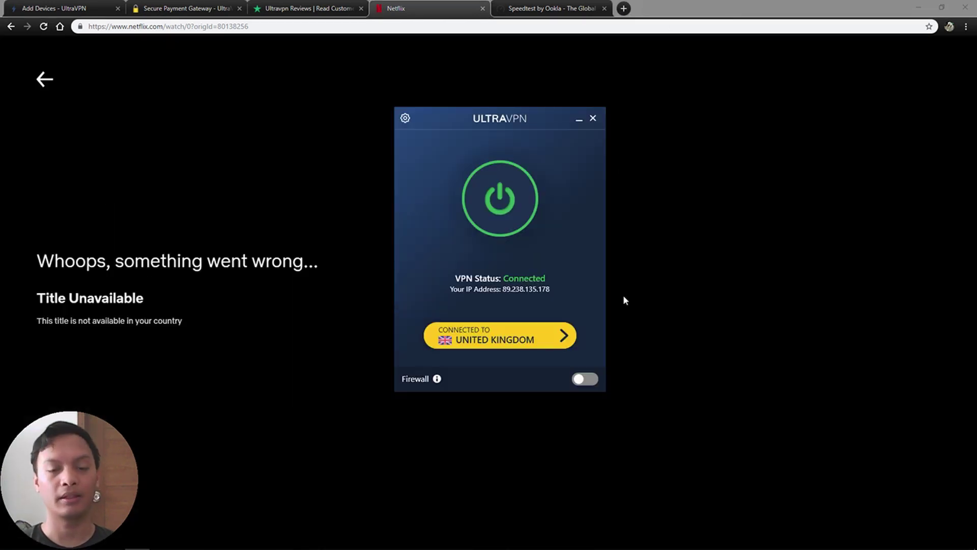
Step: Try ULTRAFLIX US with a Netflix reload, then connect UltraVPN to US West
click(534, 338)
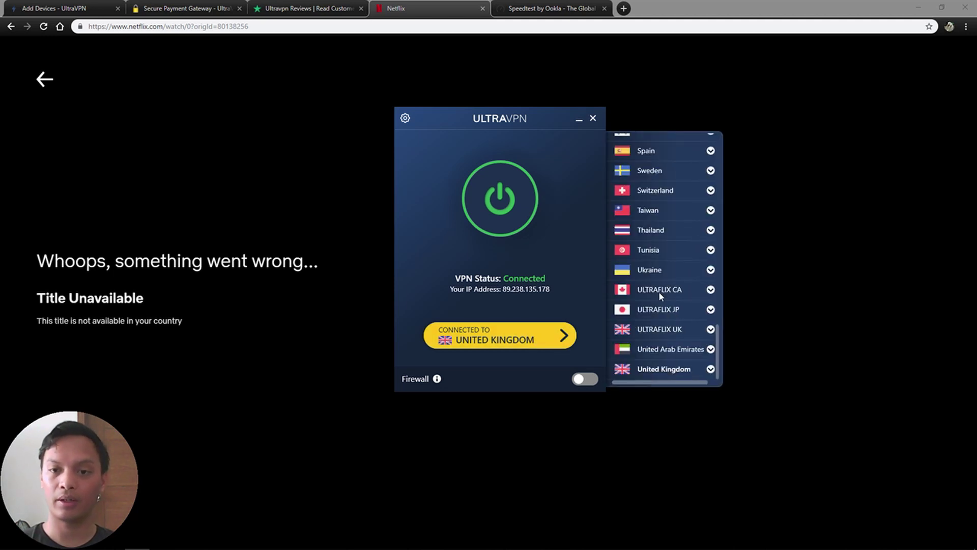
scroll(668, 318, up, 15)
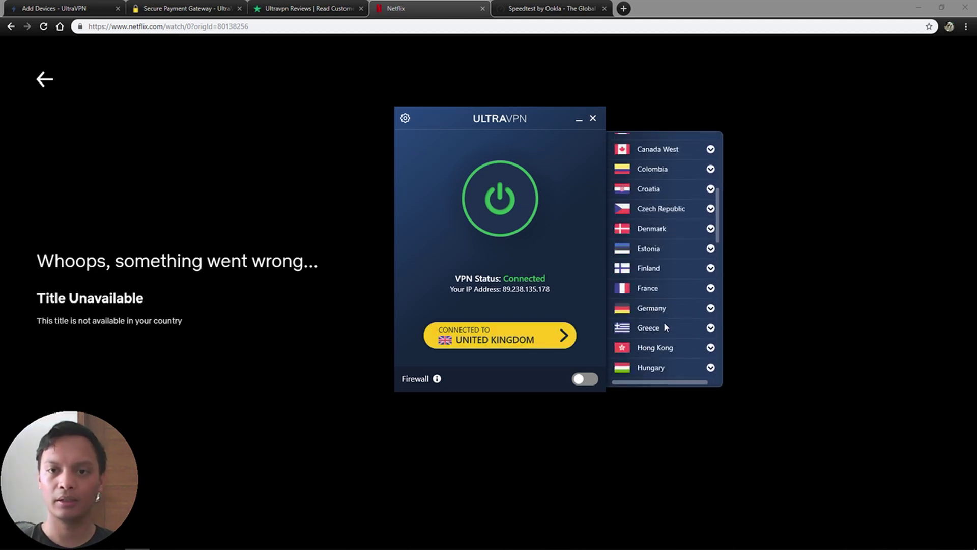
click(648, 165)
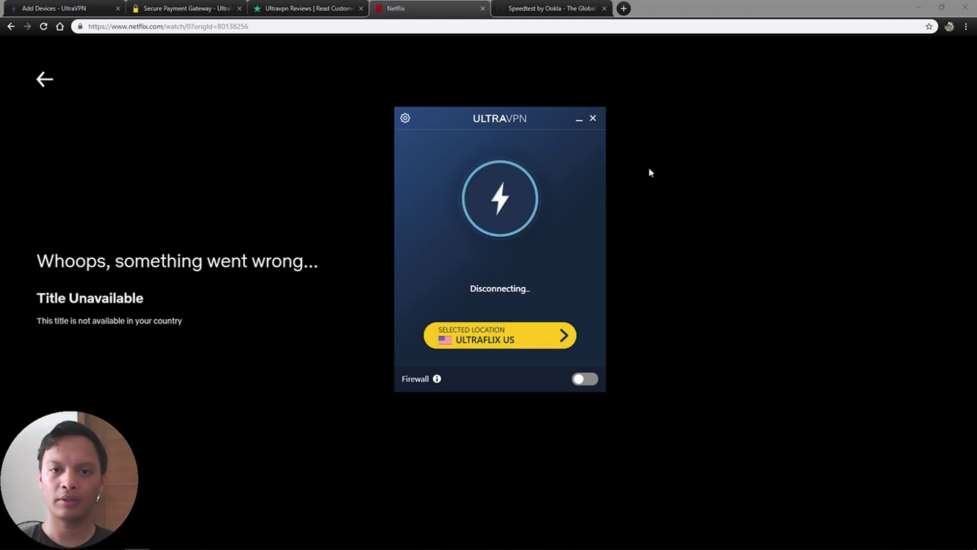
click(44, 27)
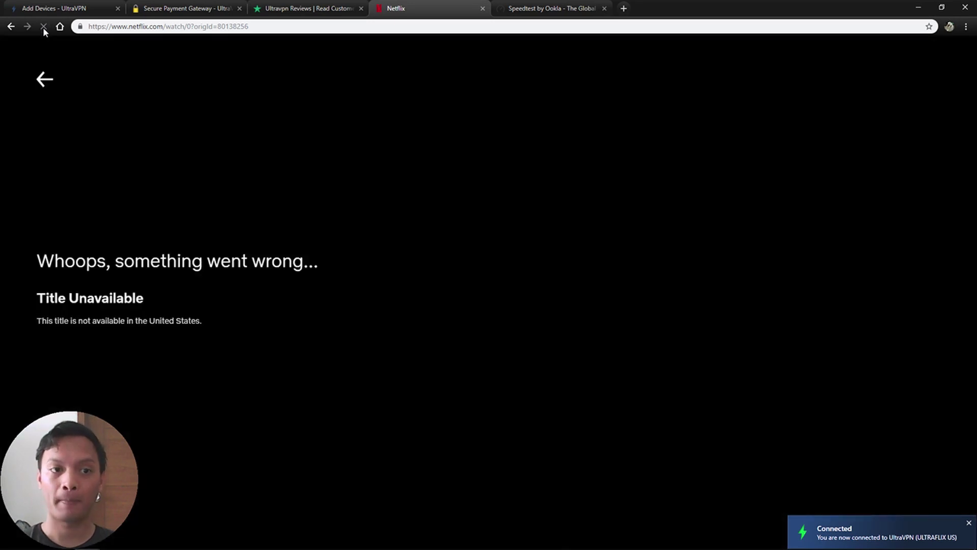
key(alt+Tab)
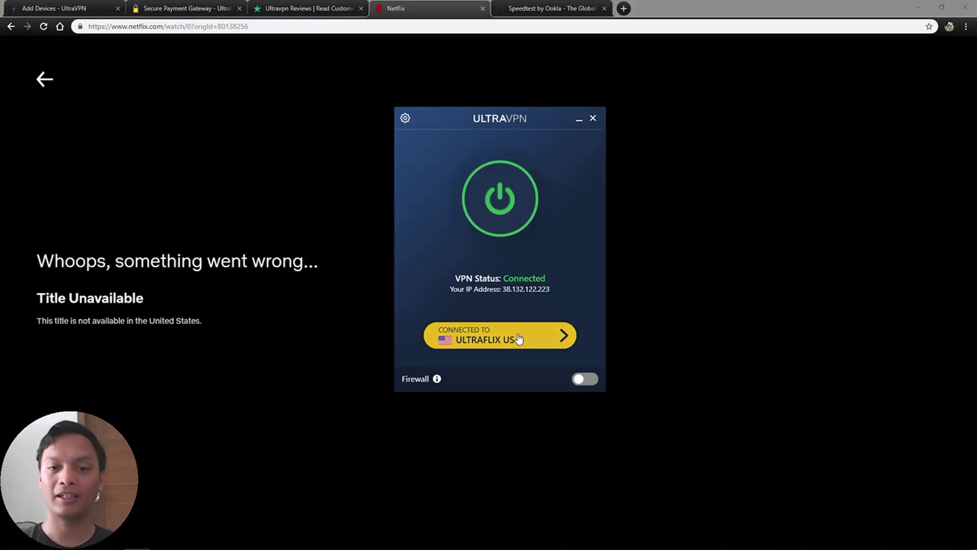
click(519, 340)
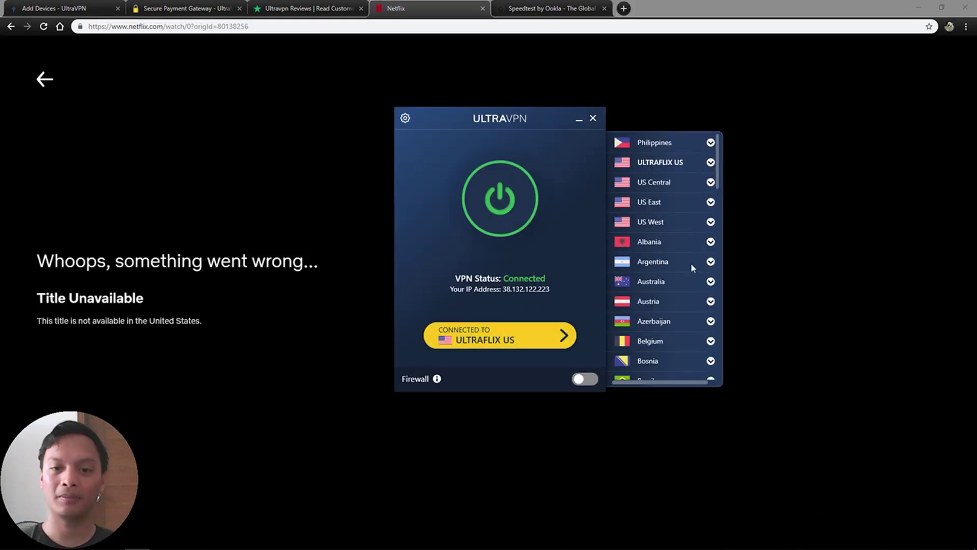
click(682, 220)
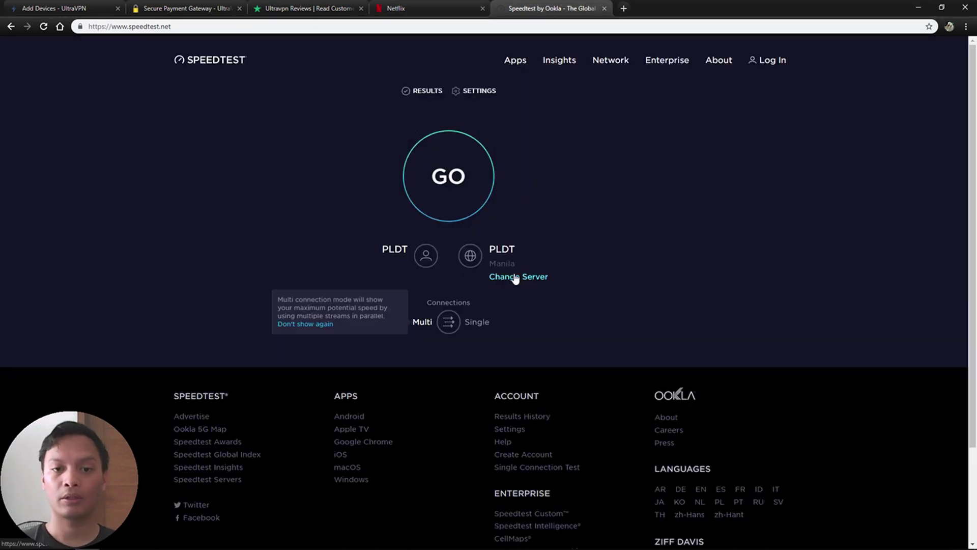
Step: Reload speedtest.net and run a test over US West: 166 ms ping, 15.13 Mbps down, 1.81 Mbps up
click(47, 27)
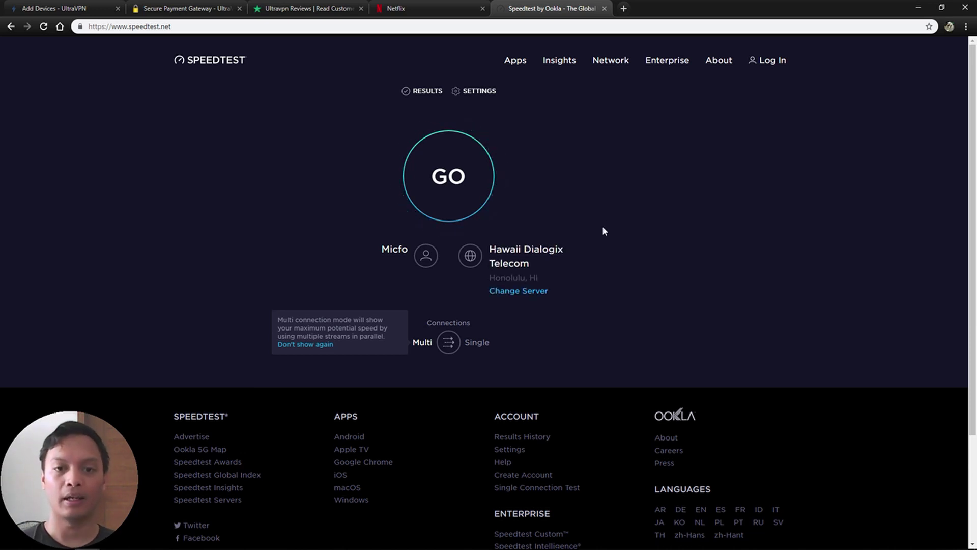
click(465, 173)
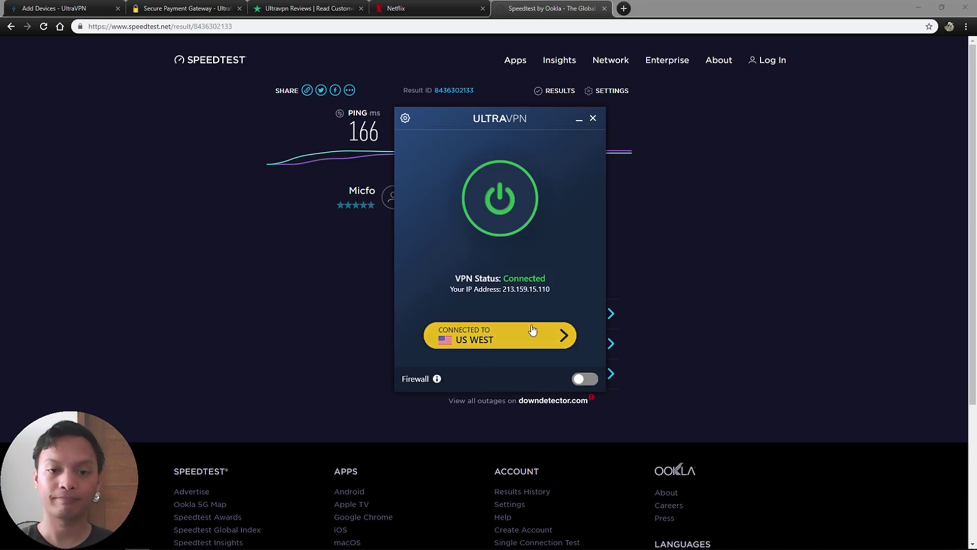
Step: Connect to Canada West and rerun Speedtest: 182 ms ping, 14.89 Mbps down, 1.76 Mbps up
click(563, 335)
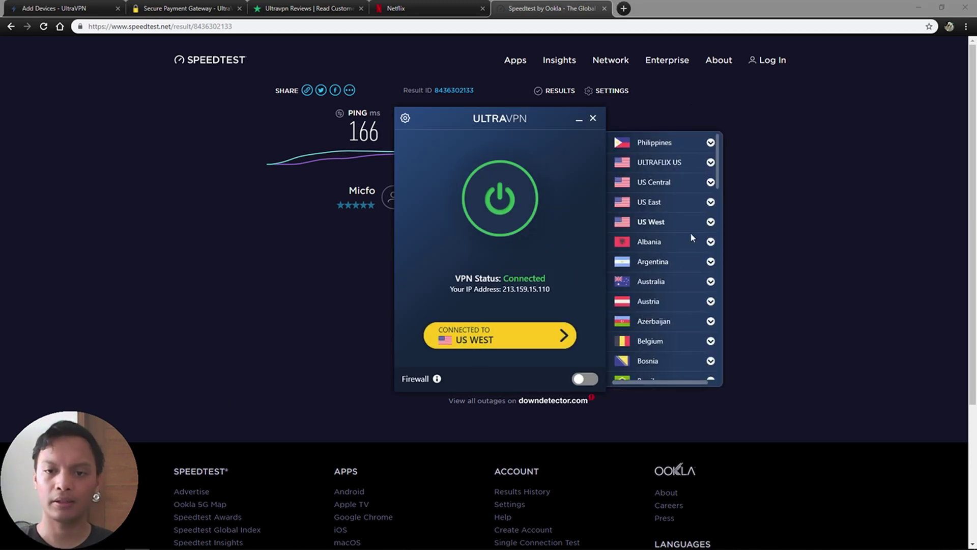
scroll(691, 237, down, 3)
click(679, 293)
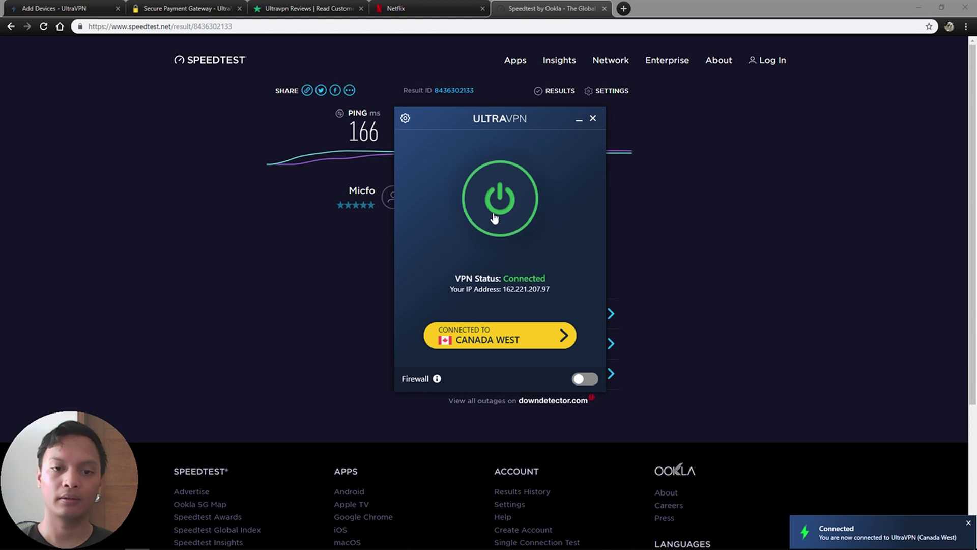
click(326, 277)
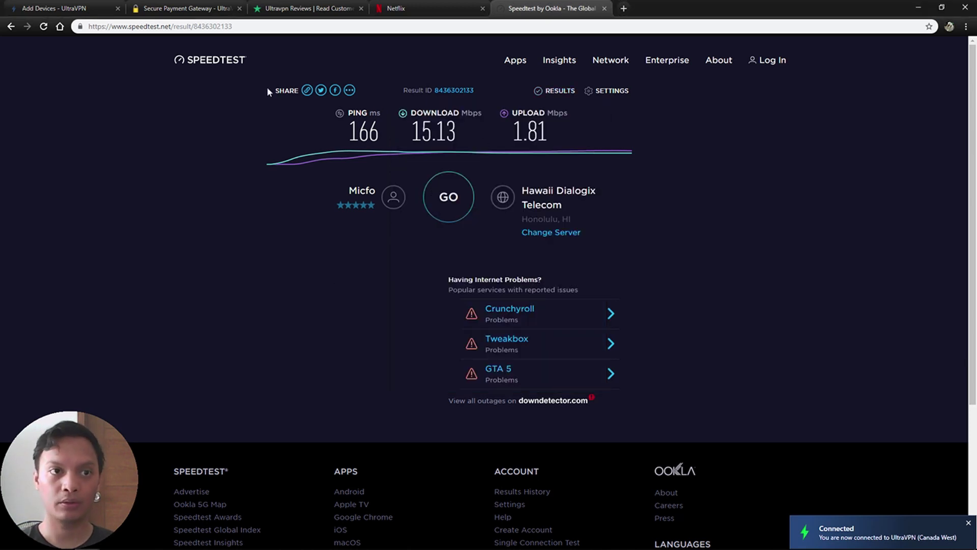
click(227, 65)
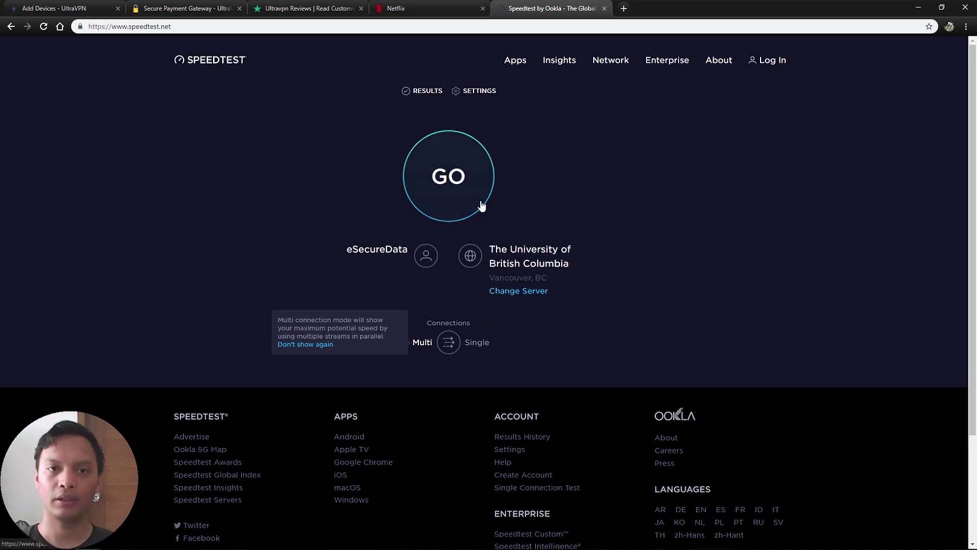
click(413, 180)
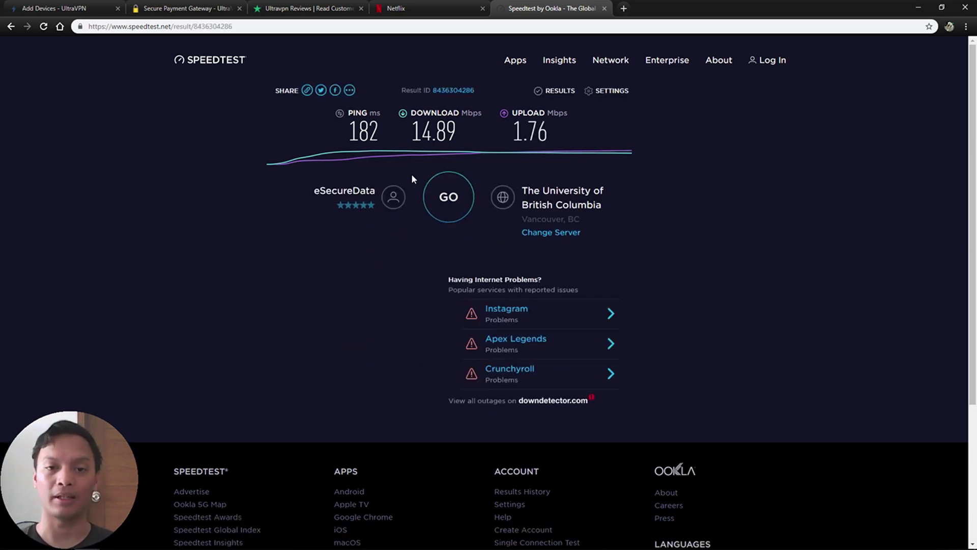
Step: Connect to United Kingdom and rerun Speedtest: 302 ms ping, 13.46 Mbps down, 1.11 Mbps up
key(alt+Tab)
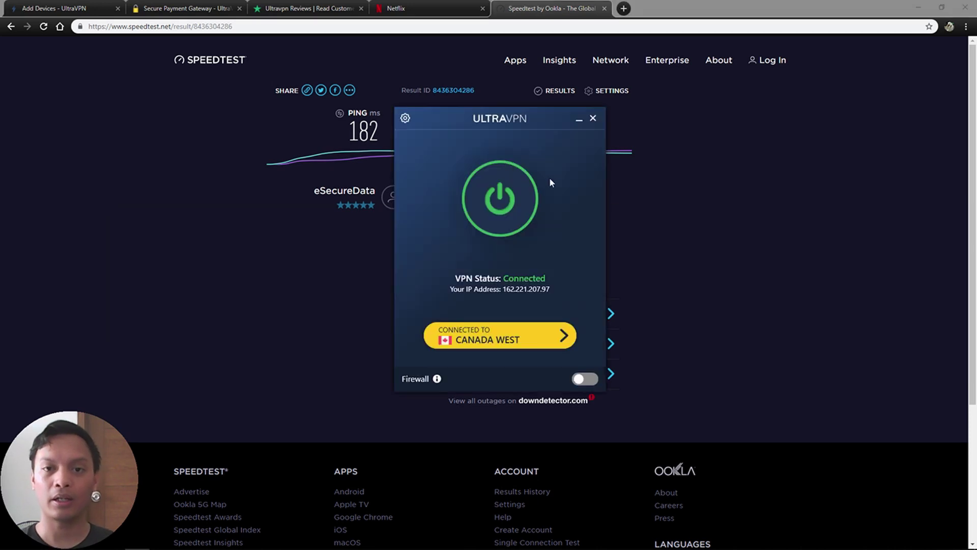
click(535, 330)
scroll(671, 252, down, 10)
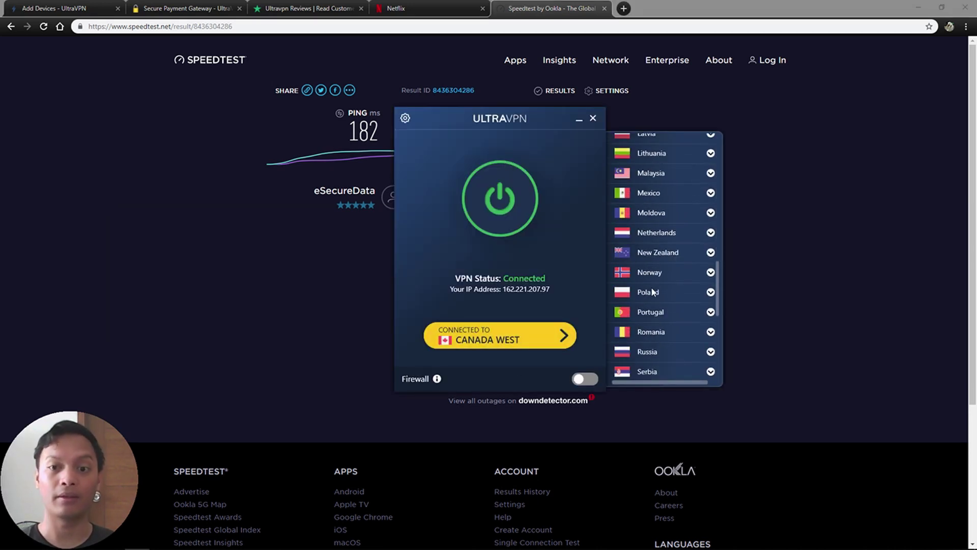
scroll(652, 289, down, 6)
click(655, 371)
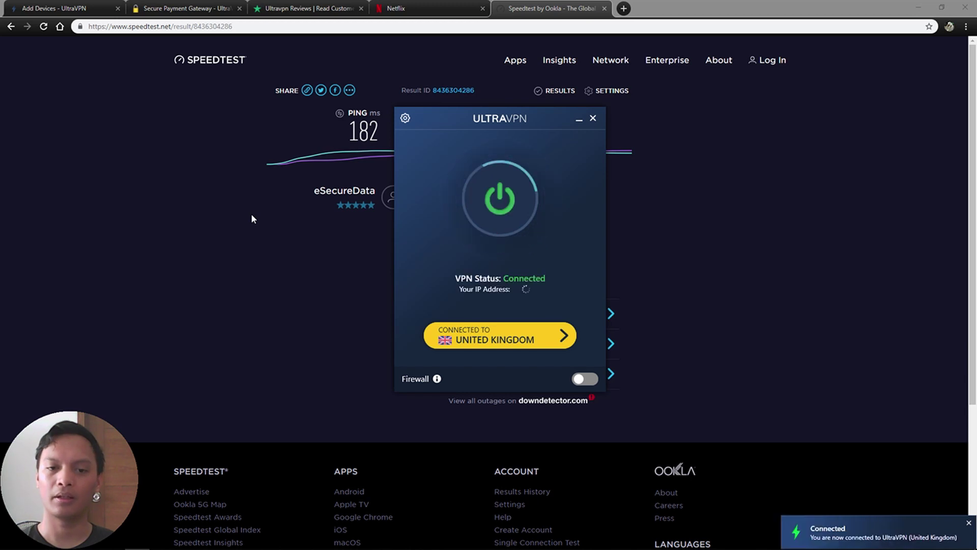
click(215, 62)
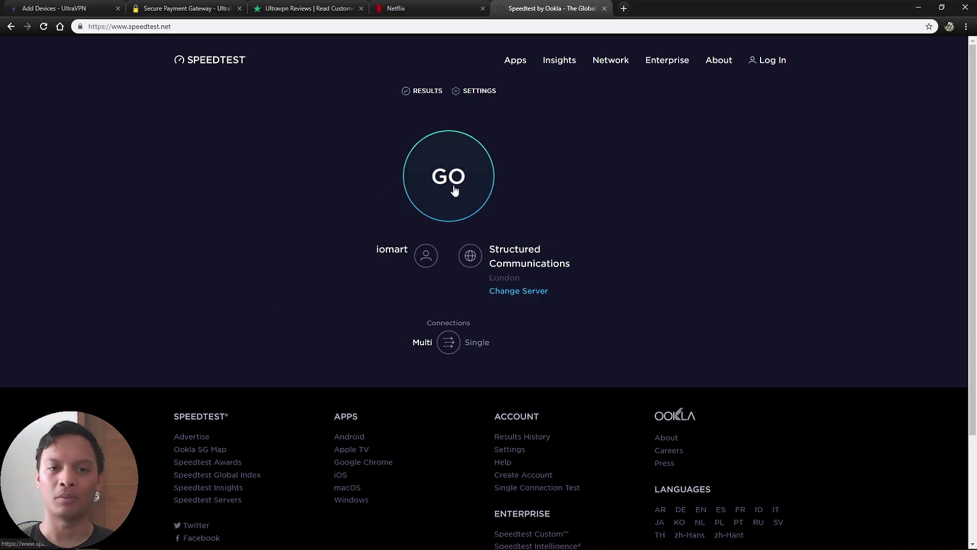
click(454, 190)
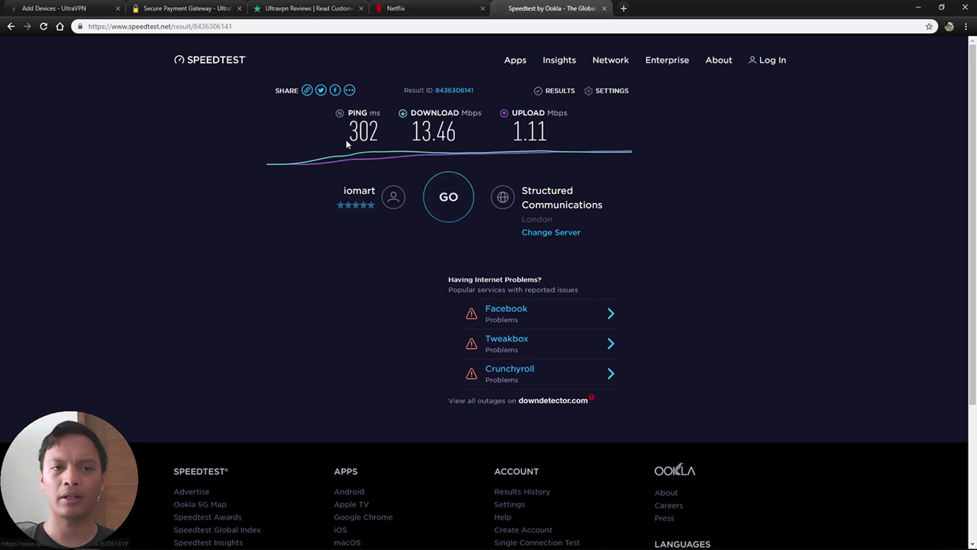
Step: Disconnect UltraVPN and start a baseline Speedtest run without the VPN
key(alt+Tab)
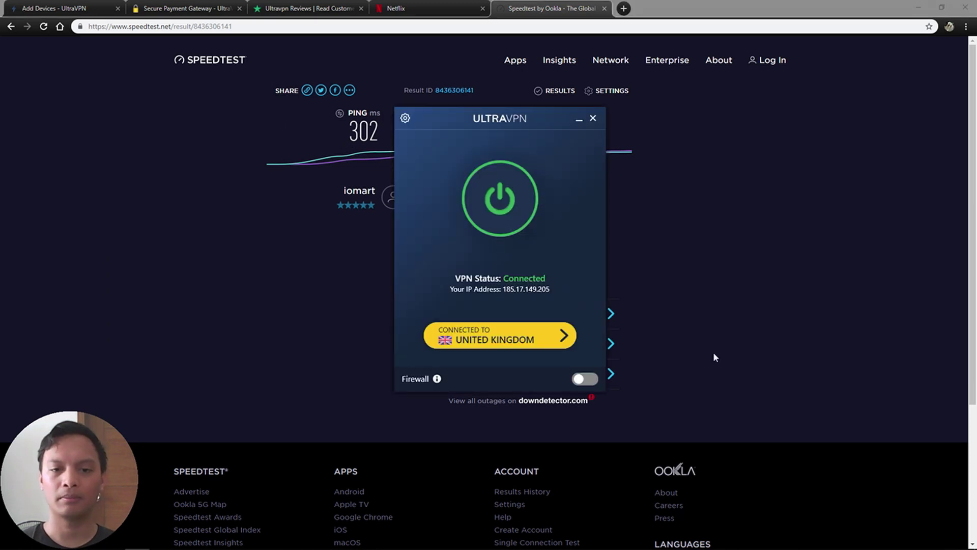
click(500, 198)
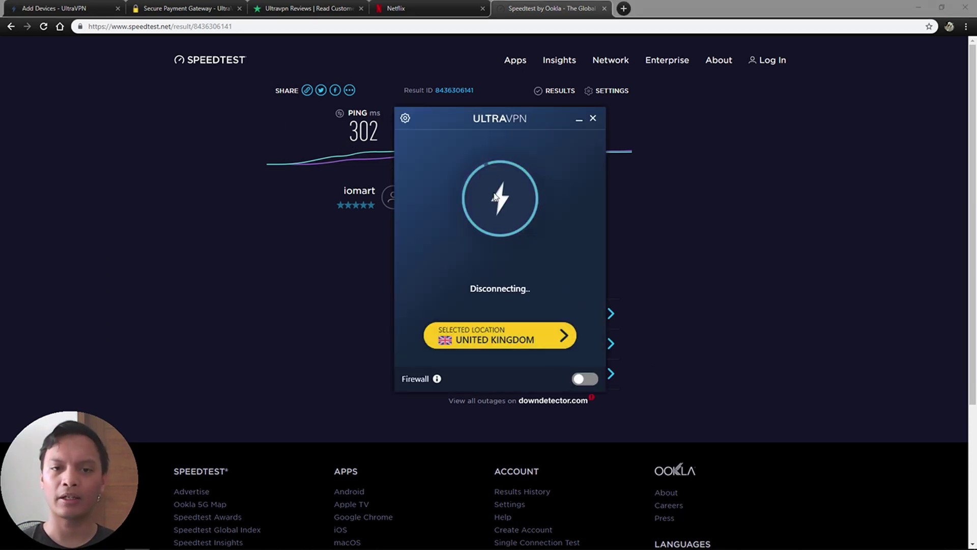
click(251, 223)
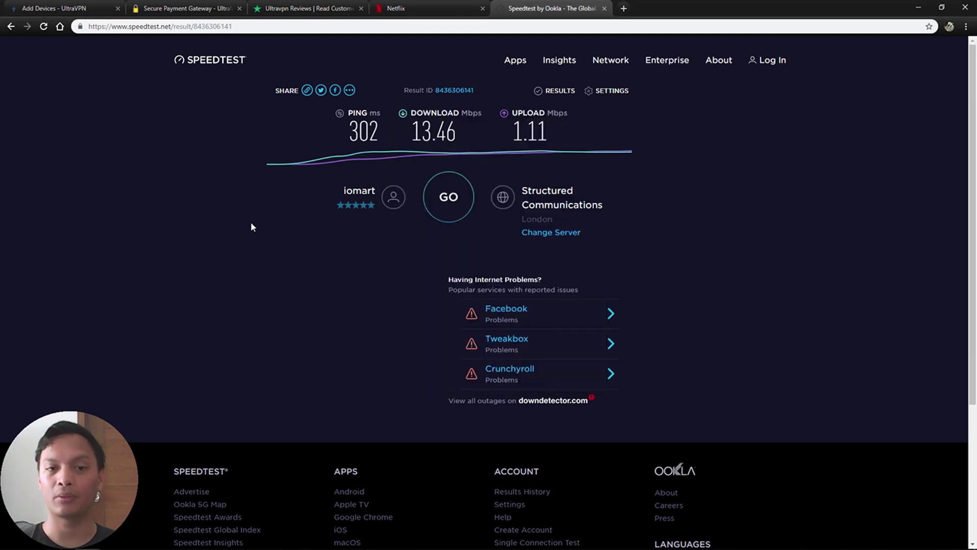
click(226, 66)
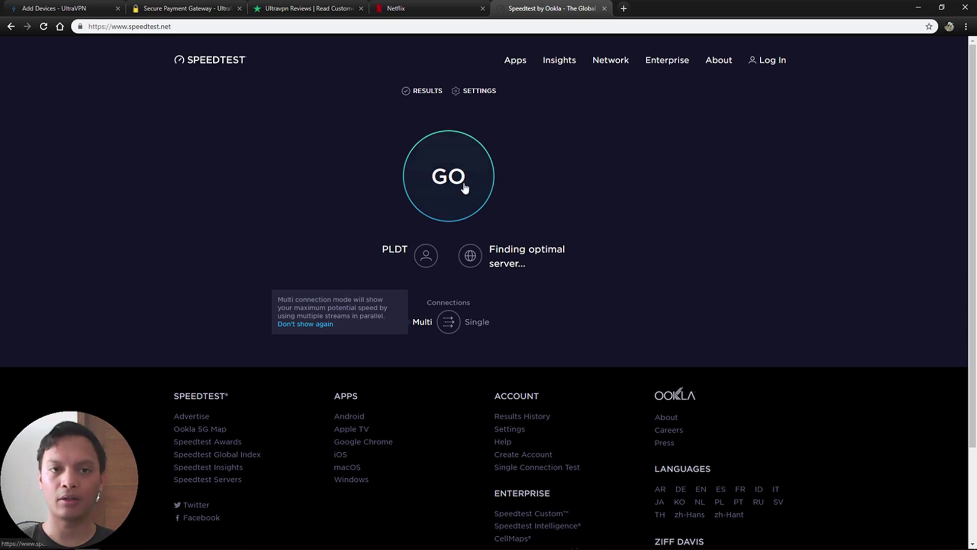
click(460, 186)
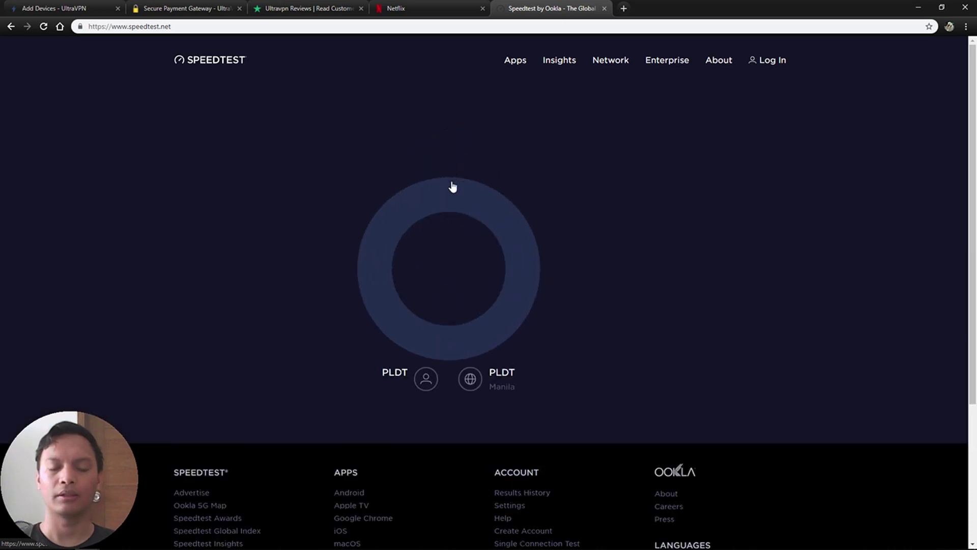